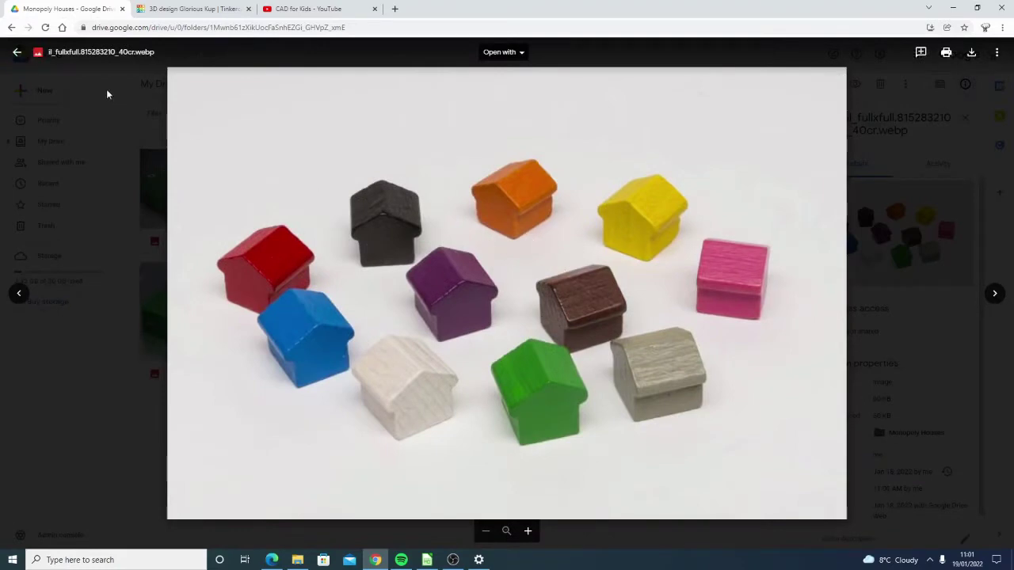
Step: Examine the house shapes in the reference images R (2).png and R (1).png in the Monopoly Houses folder
left_click(17, 52)
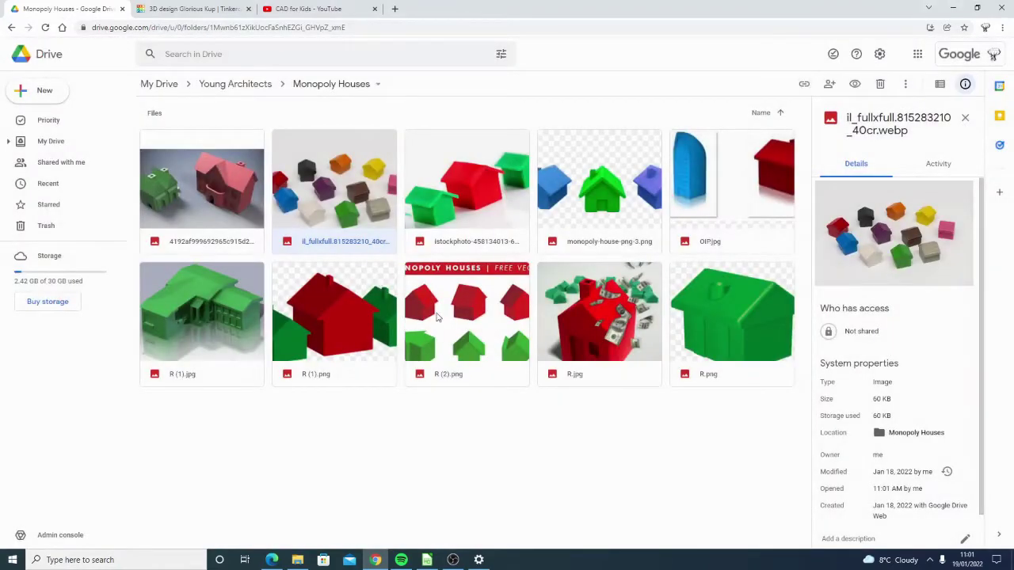
double_click(437, 316)
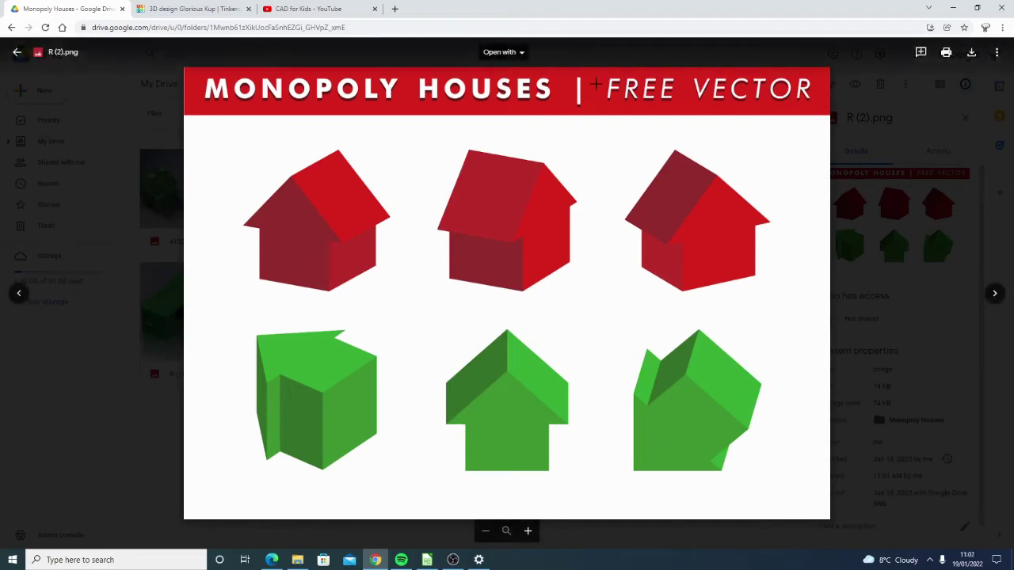
left_click(16, 52)
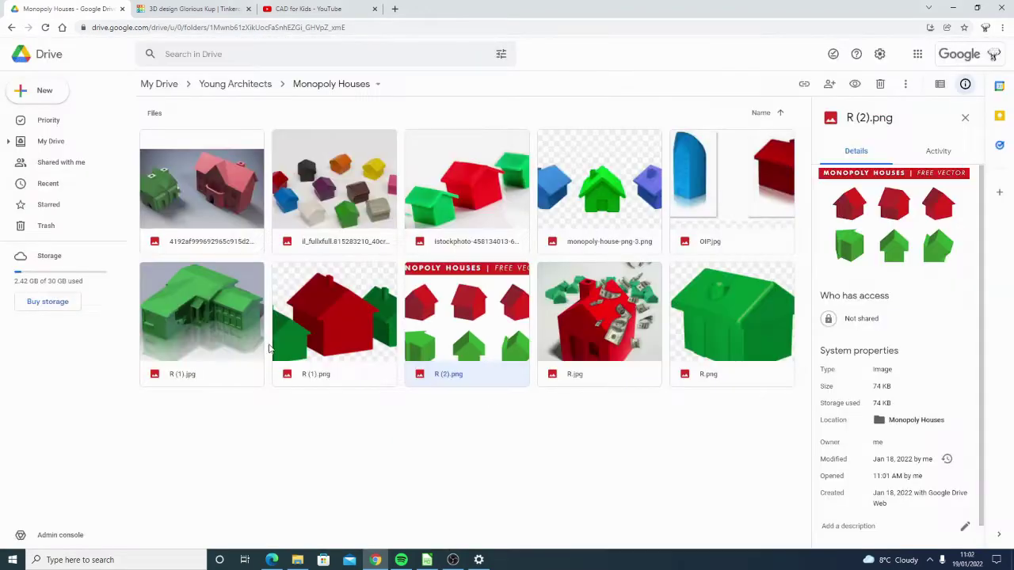
double_click(322, 336)
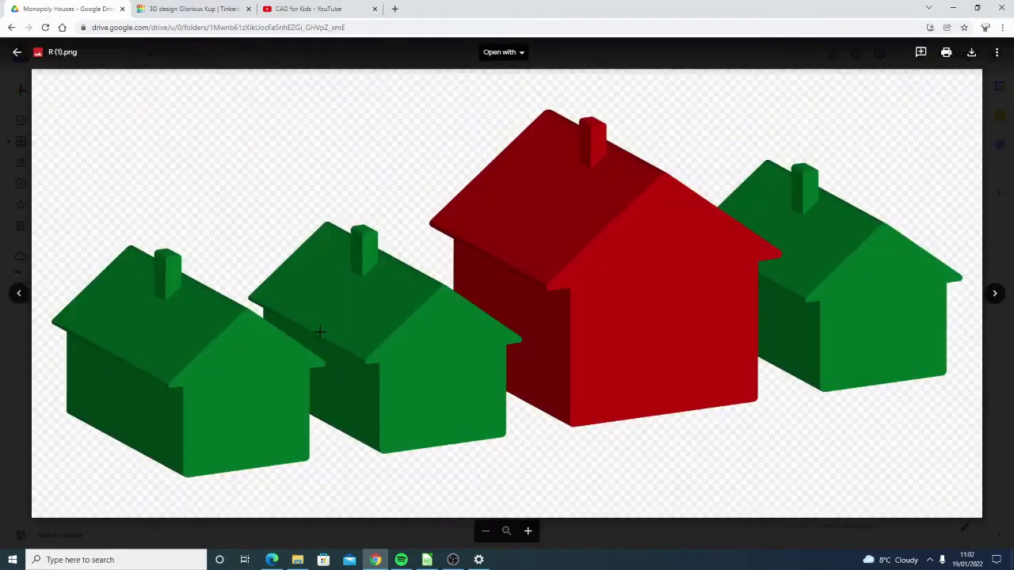
left_click(17, 53)
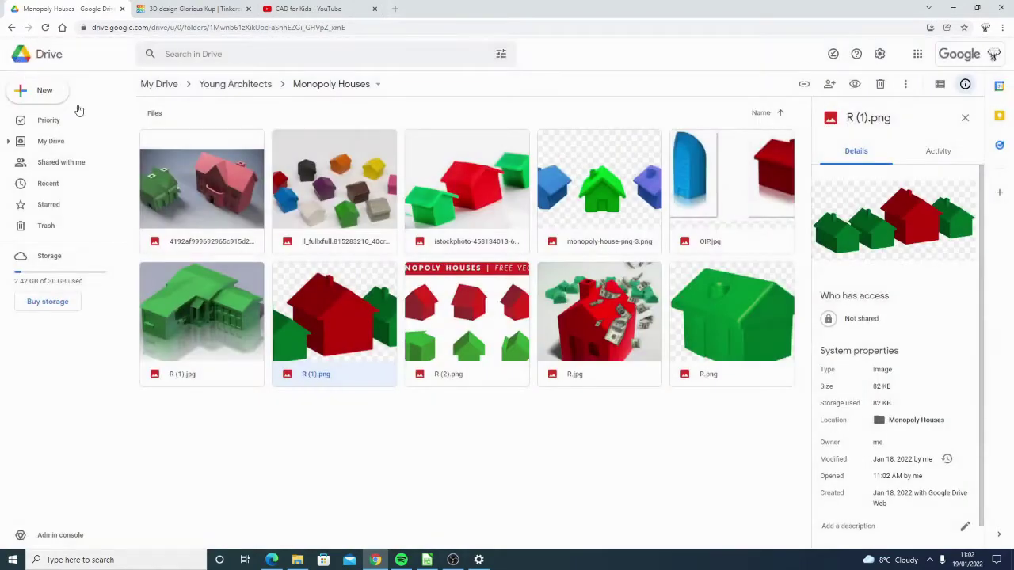
Step: View the roof tutorials on the CAD for Kids YouTube channel and return to the Tinkercad design
left_click(331, 6)
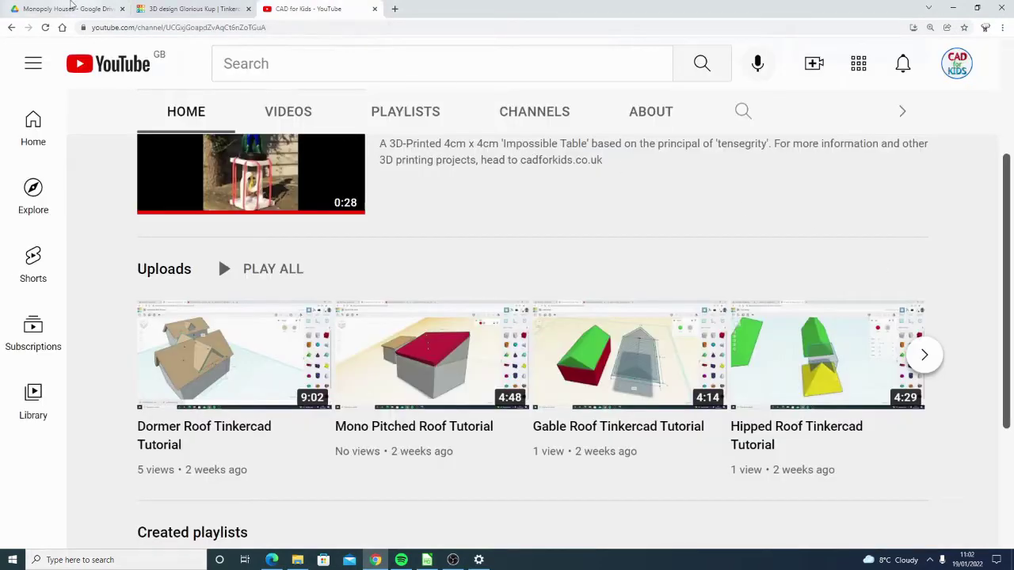
key("ctrl+Tab")
left_click(178, 8)
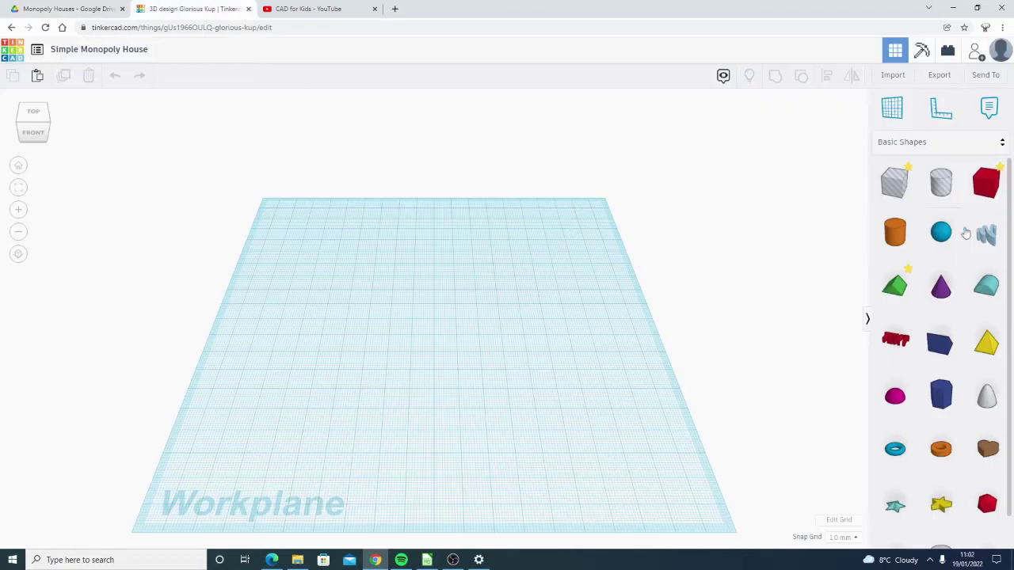
Step: Place a solid red box on the empty workplane as the body of the house
left_click_drag(985, 183, 388, 321)
right_click_drag(521, 349, 470, 341)
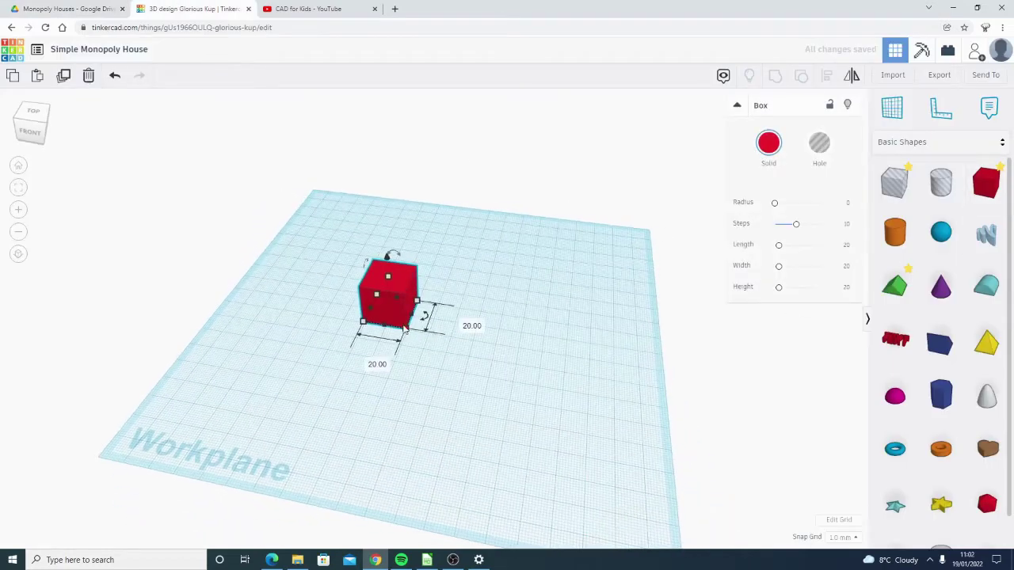
scroll(404, 329, "up", 4)
scroll(404, 329, "up", 1)
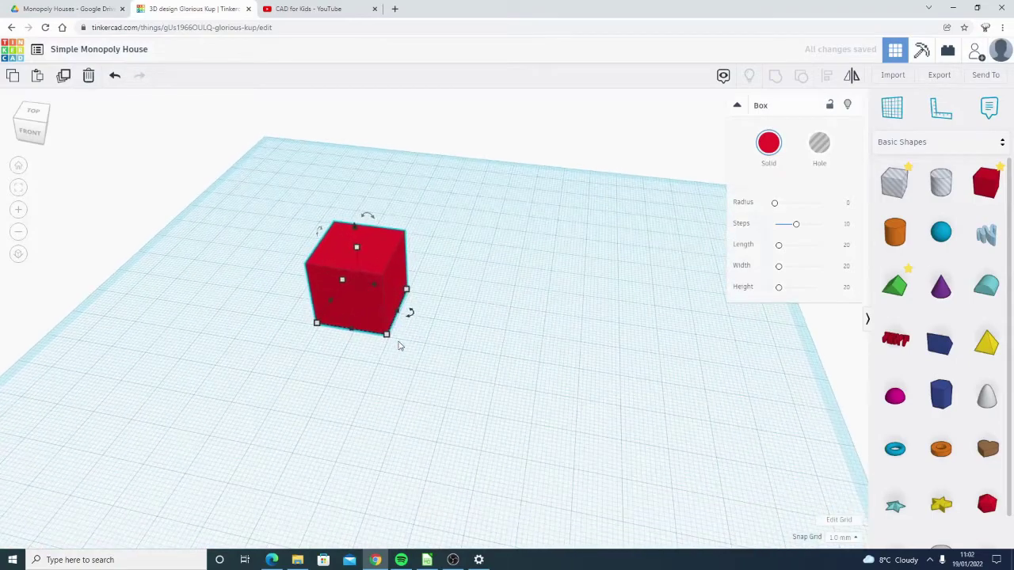
scroll(396, 343, "up", 2)
Step: Stretch the box's base from its corner and set the length of its right-face edge to 30 mm
left_click_drag(393, 337, 462, 396)
right_click_drag(666, 382, 483, 322)
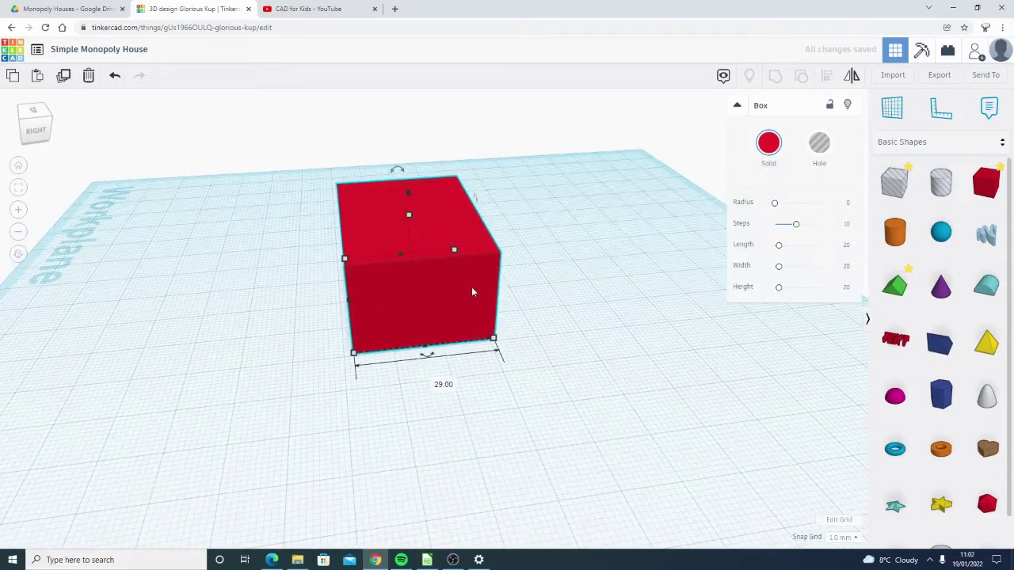
left_click_drag(472, 292, 504, 285)
left_click(462, 380)
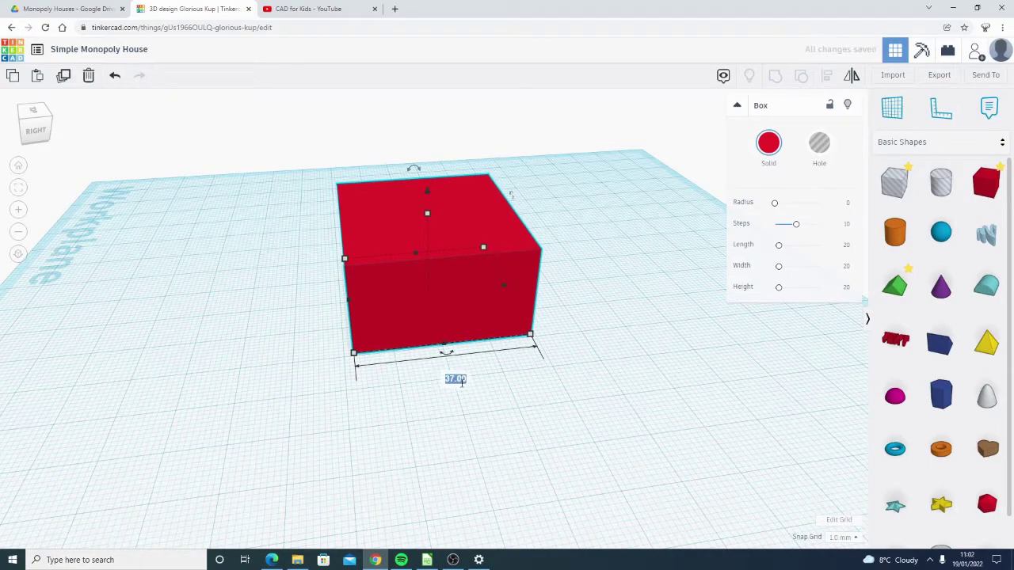
type("30")
key("Return")
Step: Raise the height of the box to about 24 mm
right_click_drag(499, 397, 420, 229)
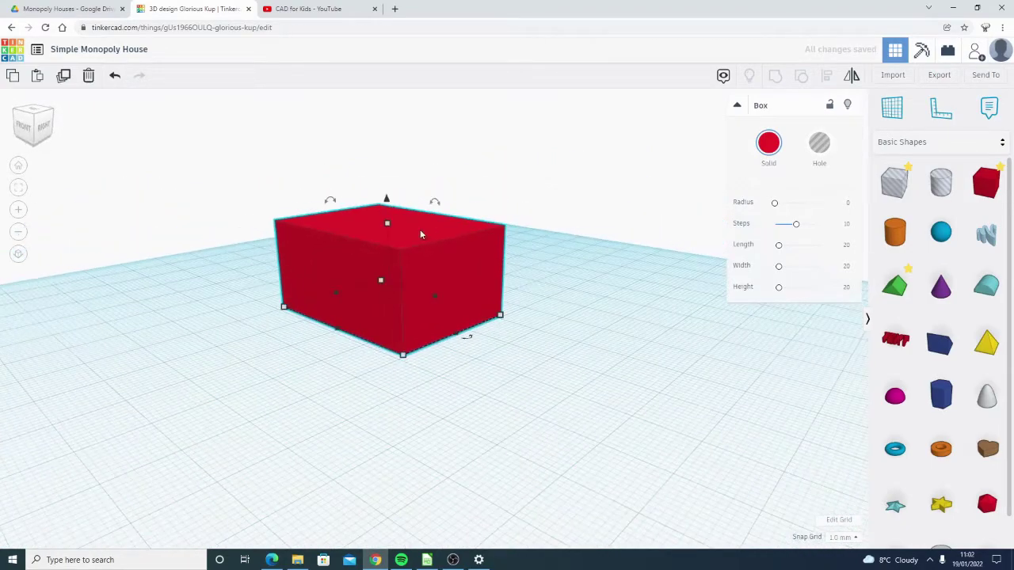
left_click_drag(388, 215, 388, 203)
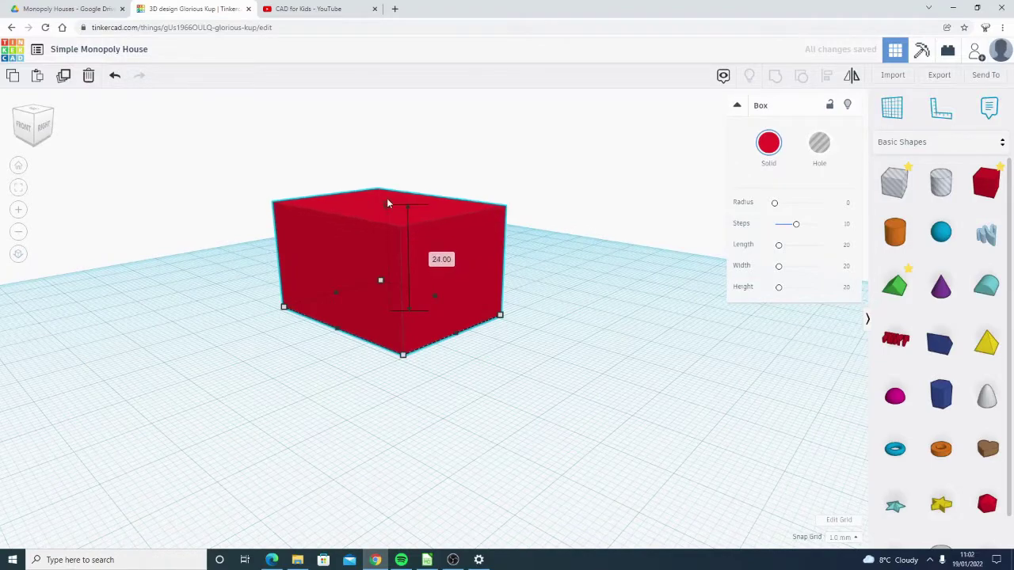
left_click(230, 346)
Step: Set a new workplane on the top face of the red box
right_click_drag(230, 346, 433, 338)
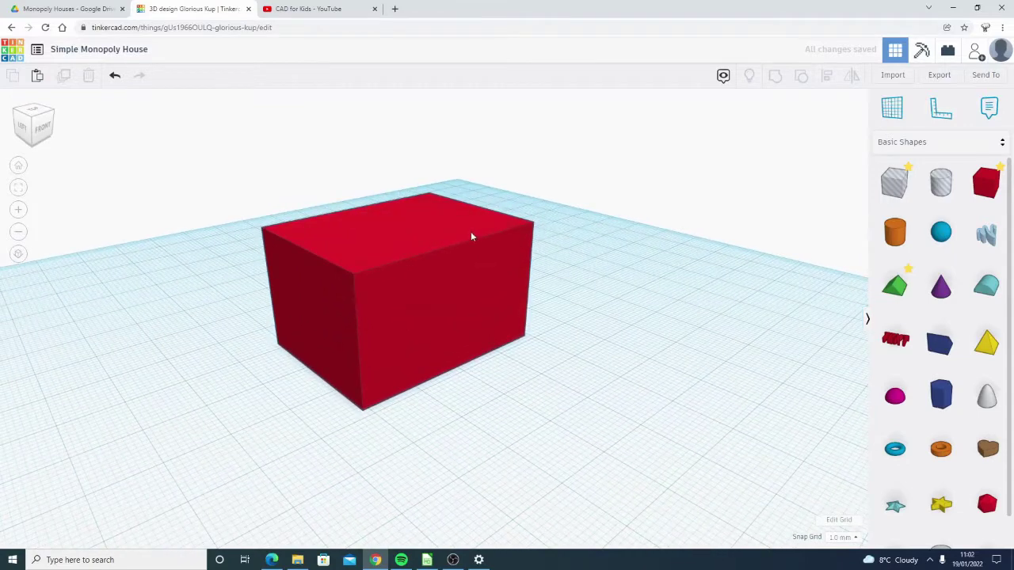
middle_click_drag(471, 236, 483, 297)
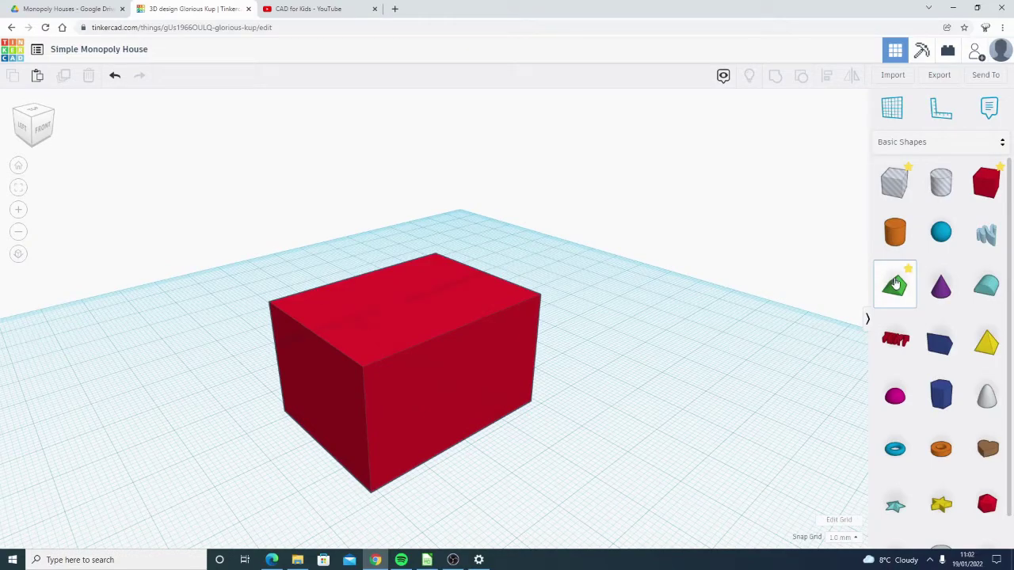
left_click(892, 107)
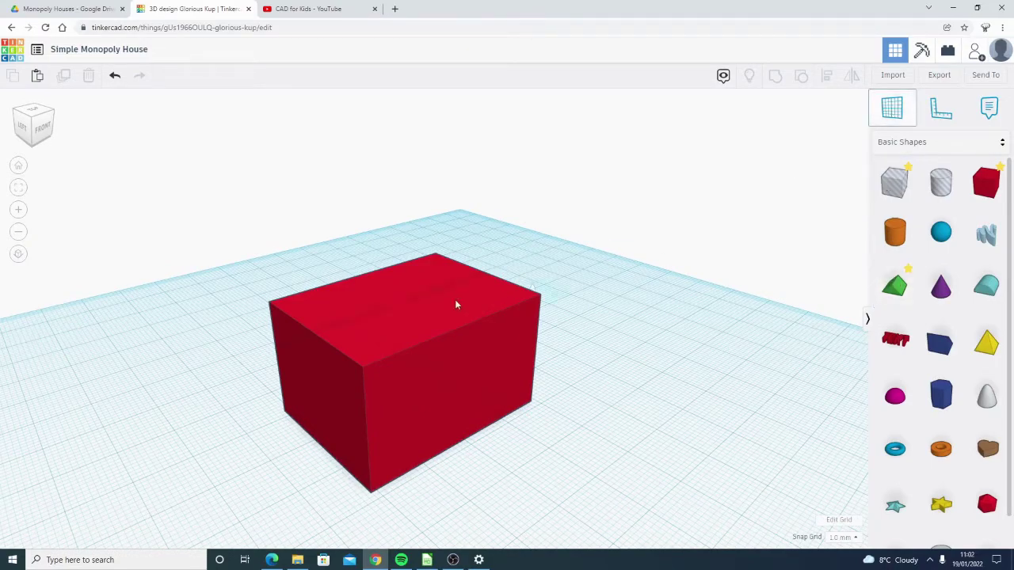
left_click(392, 313)
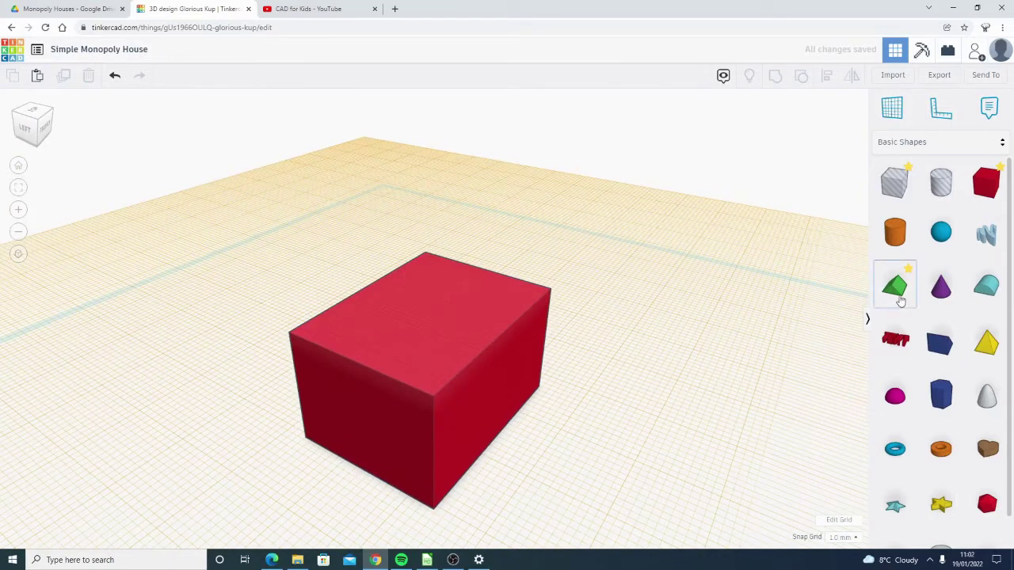
Step: Place a green roof shape on top of the box and rotate it so its ridge runs along the box's length
left_click_drag(900, 302, 388, 301)
scroll(440, 305, "up", 3)
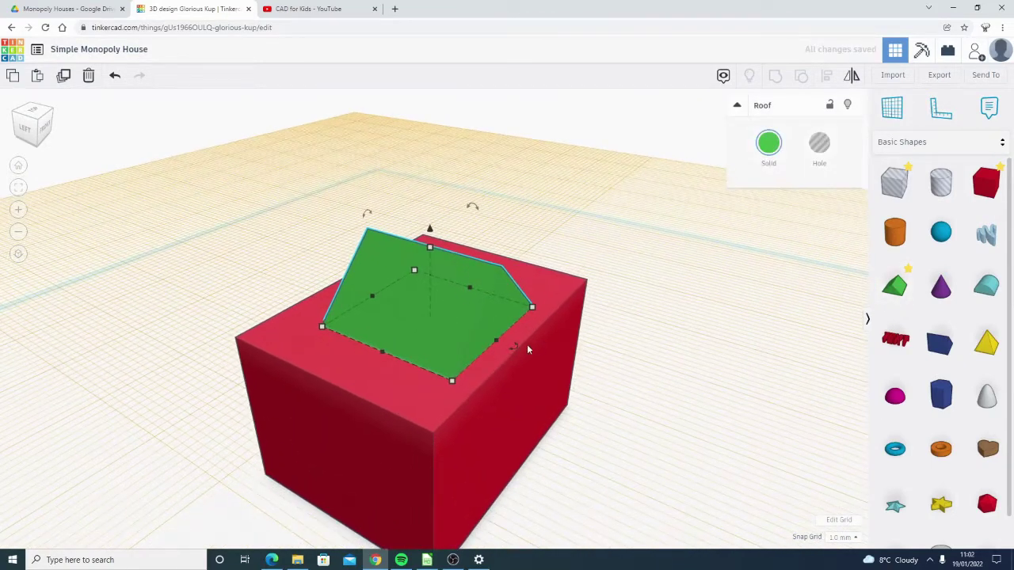
left_click_drag(514, 346, 397, 342)
right_click_drag(559, 396, 657, 383)
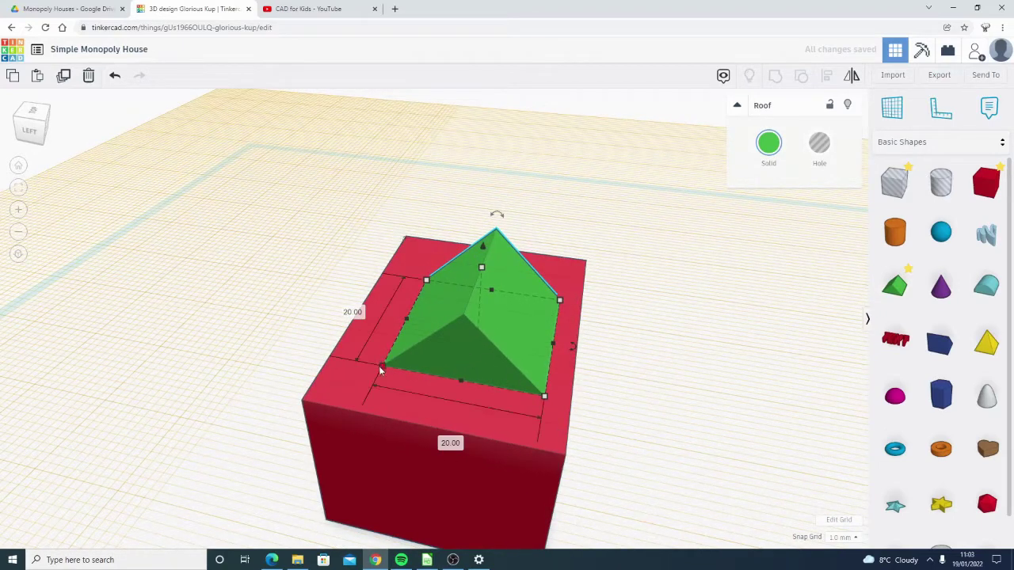
Step: Set the roof's length along the ridge to 40 mm
left_click(514, 430)
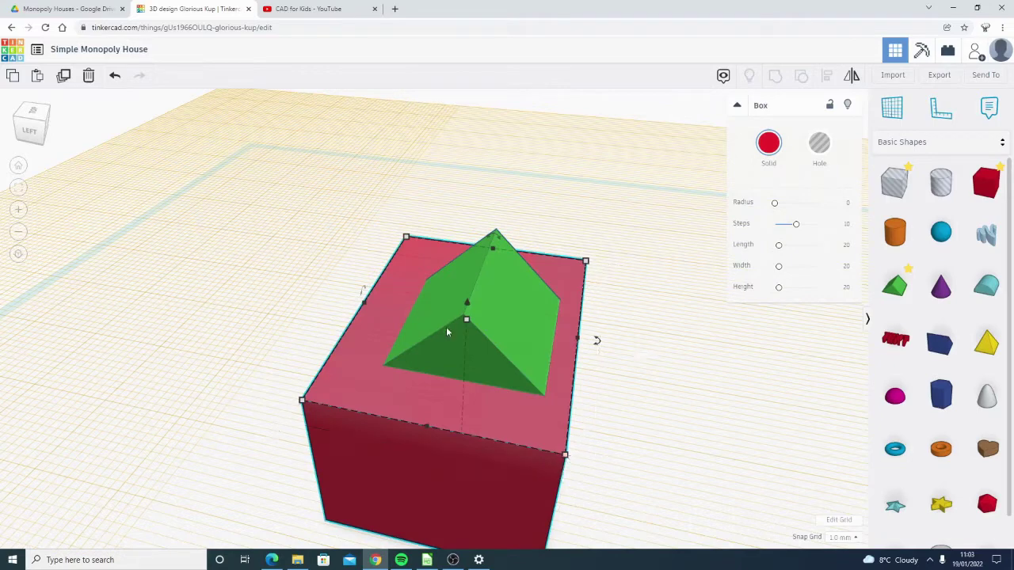
left_click(457, 363)
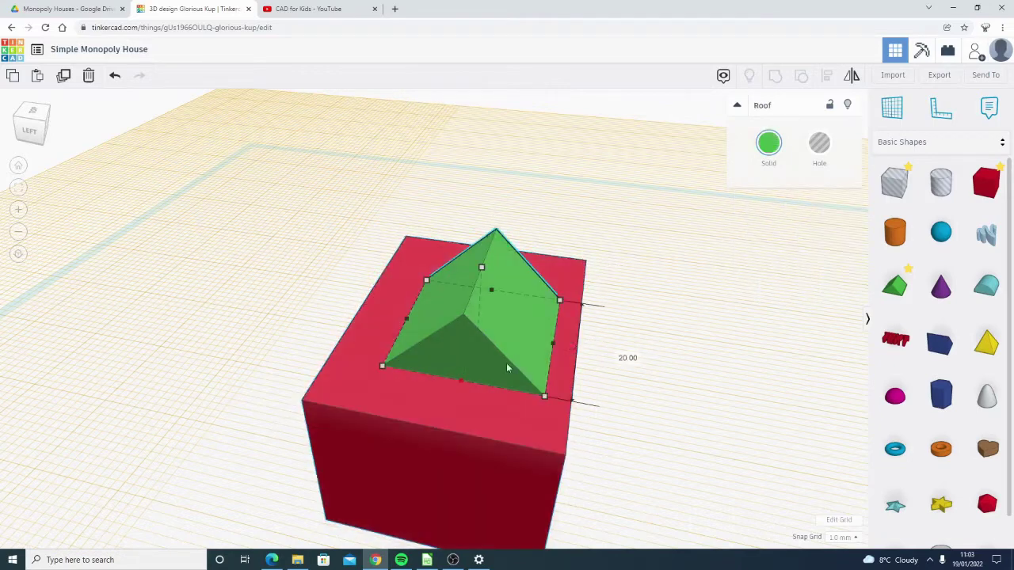
left_click(618, 353)
type("4")
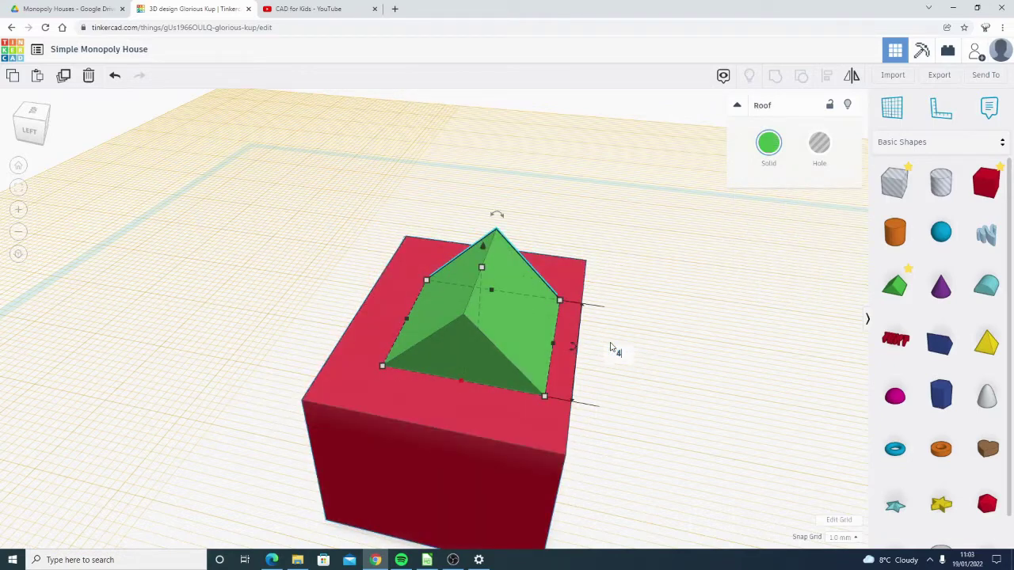
type("0")
key("Return")
left_click(653, 378)
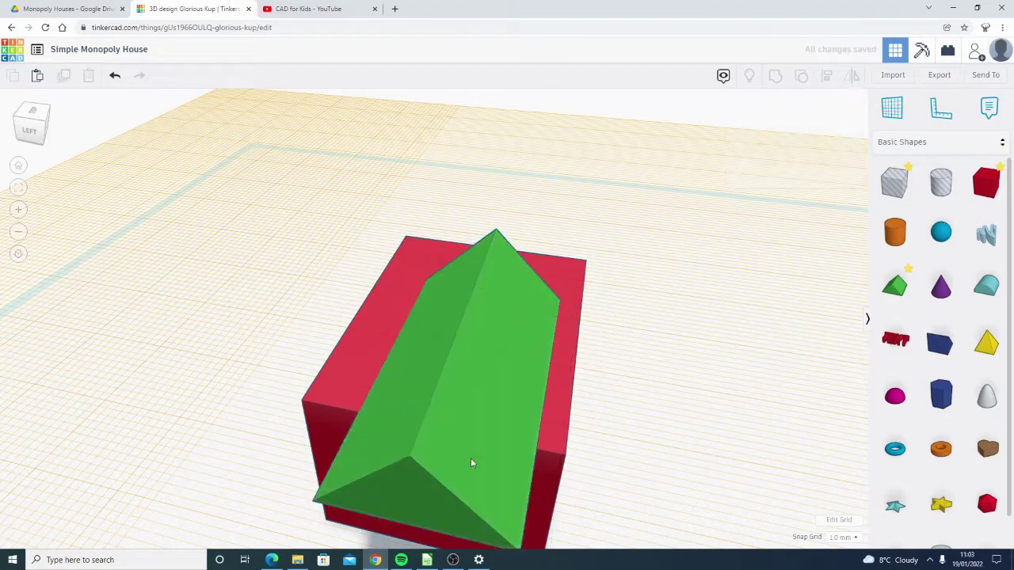
Step: Set the roof's width across the gable end to 30 mm
left_click(478, 430)
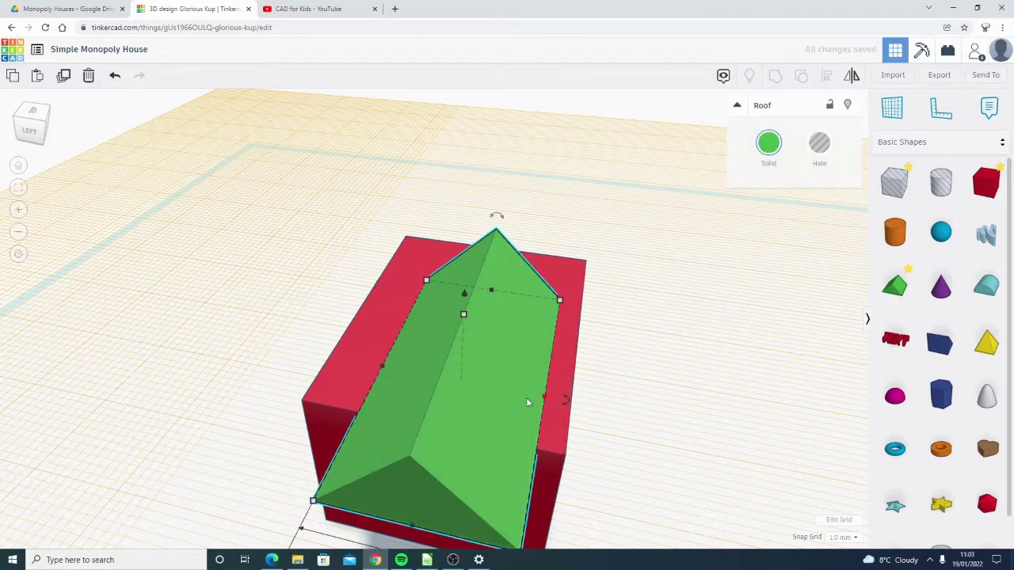
scroll(395, 521, "down", 3)
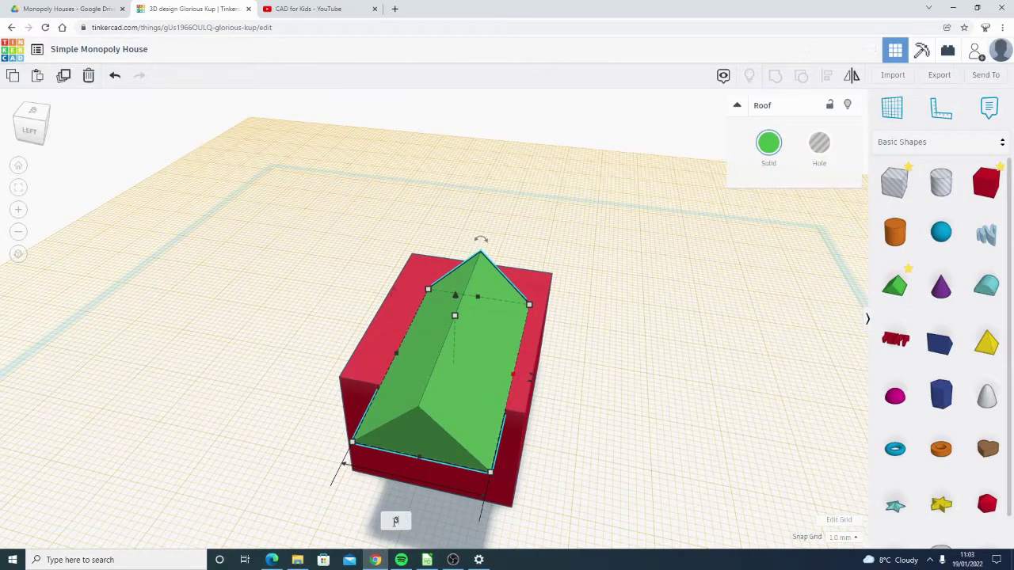
type("30")
key("Return")
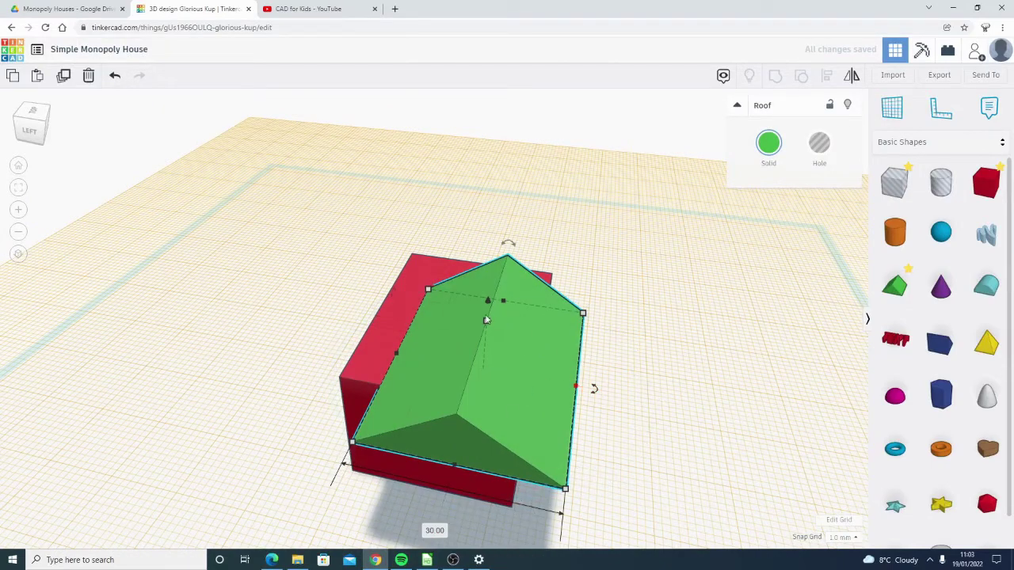
Step: Raise the height of the roof to about 17 mm
right_click_drag(656, 428, 681, 346)
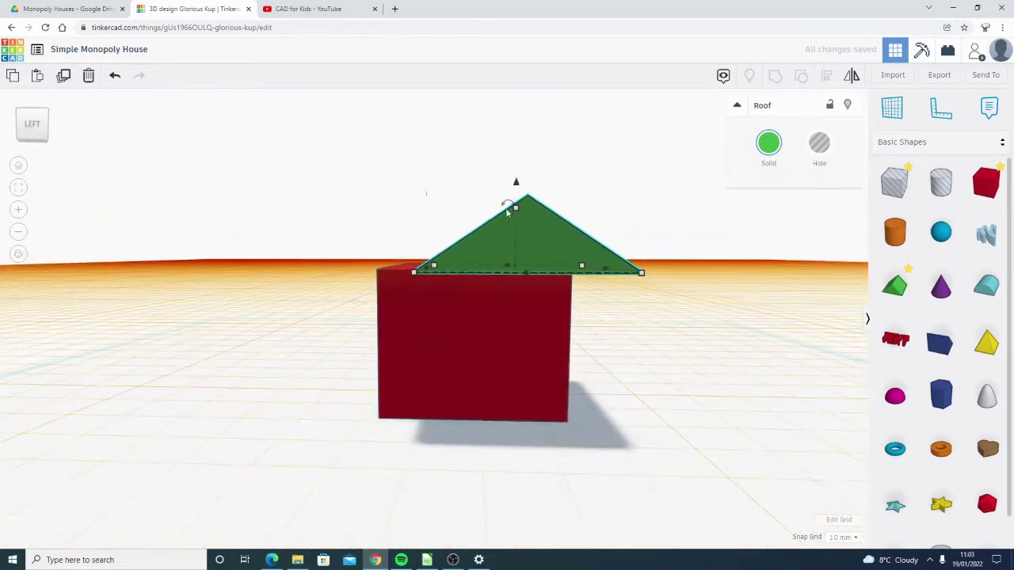
mouse_move(515, 211)
left_click_drag(514, 211, 514, 169)
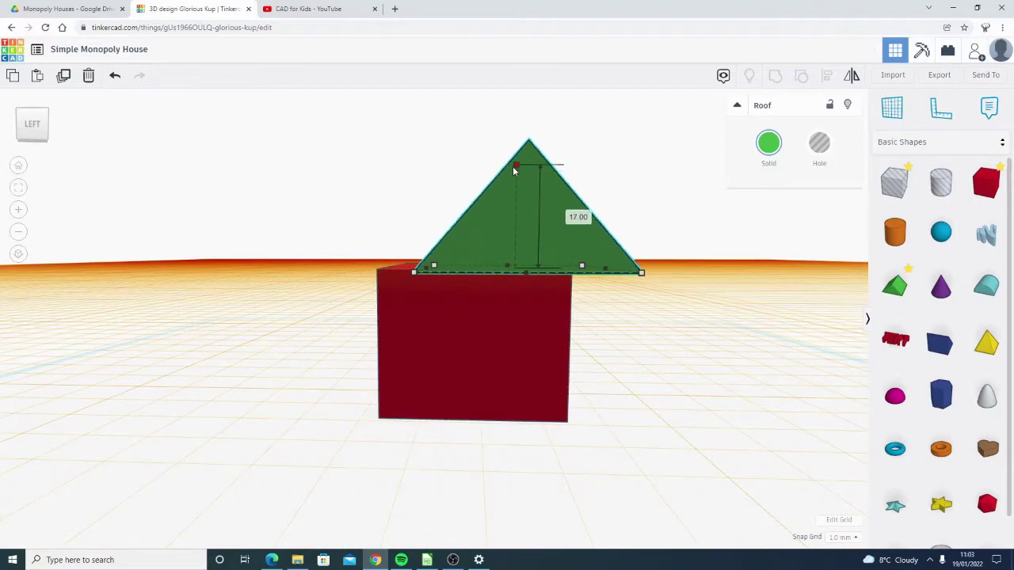
Step: Align the centres of the roof and the box in both horizontal directions
right_click_drag(690, 349, 653, 289)
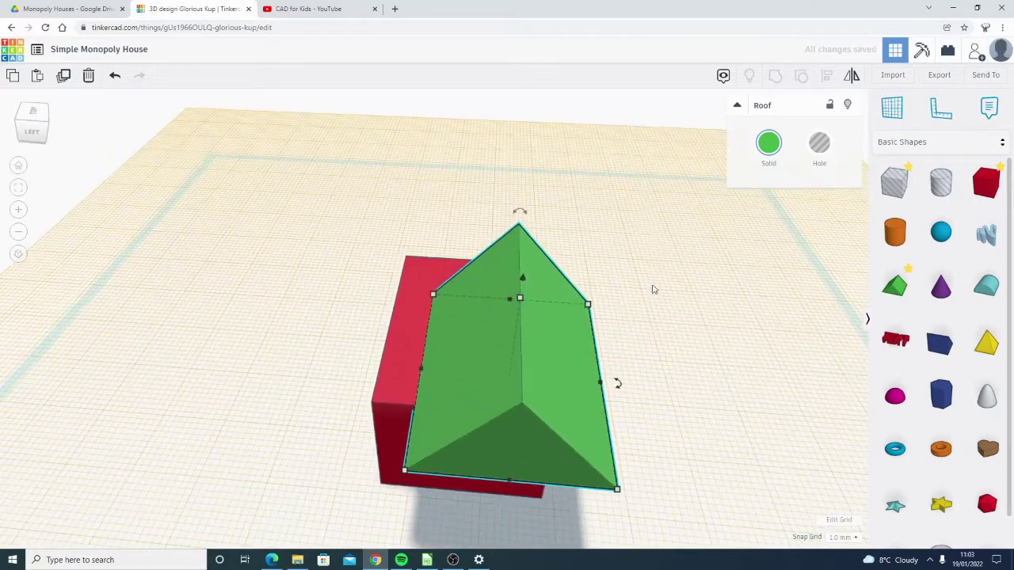
left_click_drag(677, 222, 358, 438)
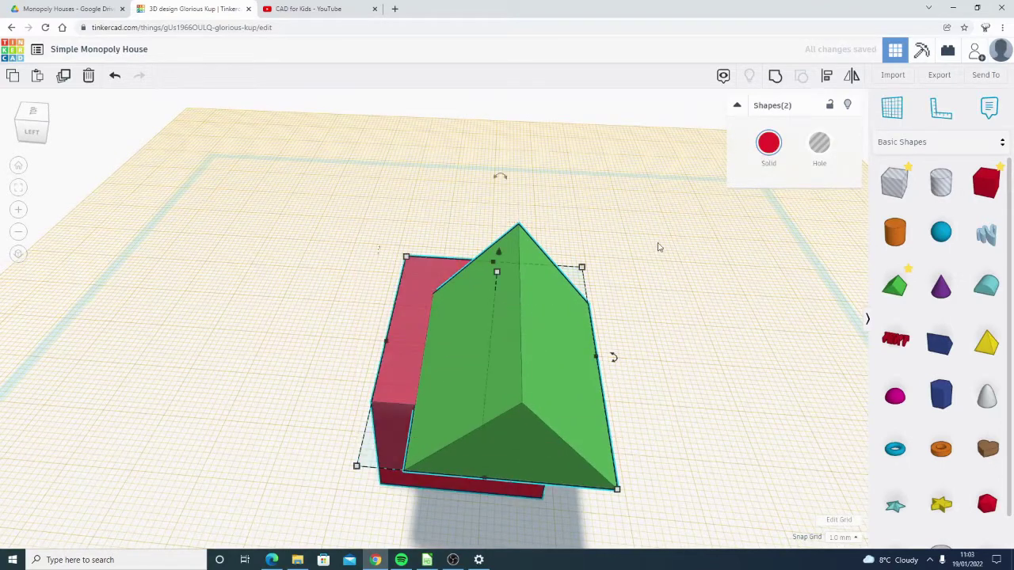
left_click(686, 247)
left_click(541, 369)
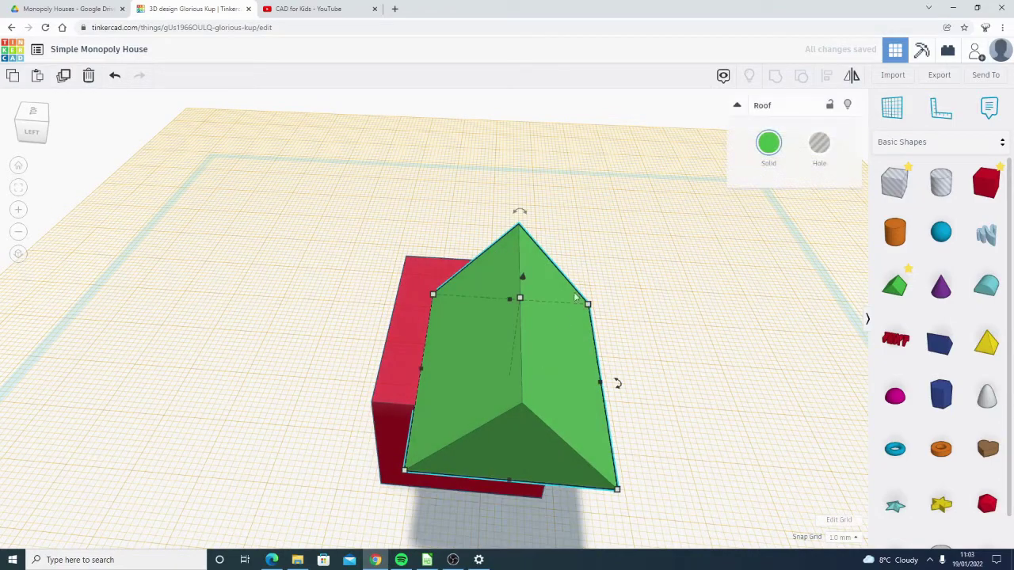
left_click(400, 341, "shift")
left_click(827, 75)
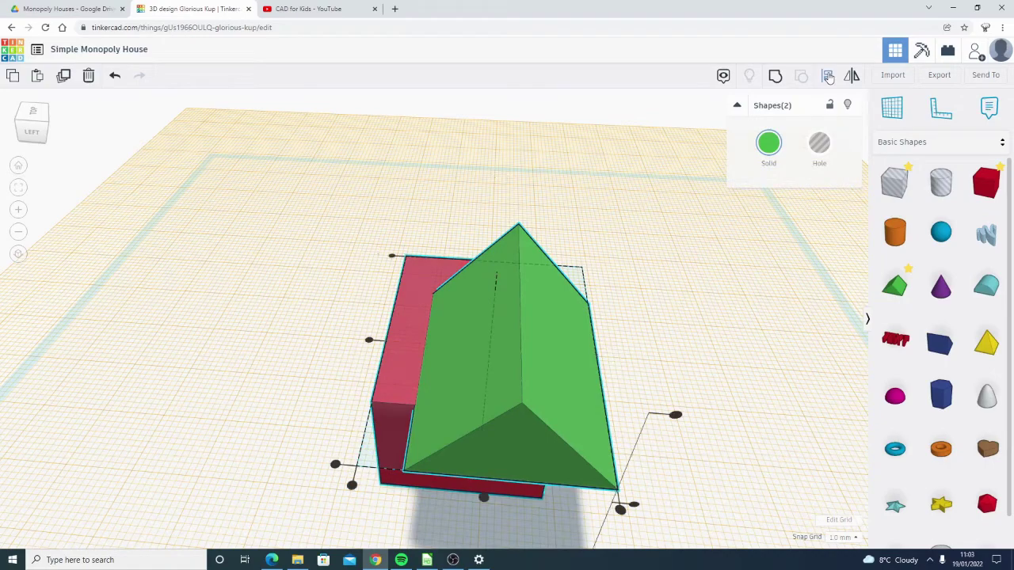
left_click(369, 343)
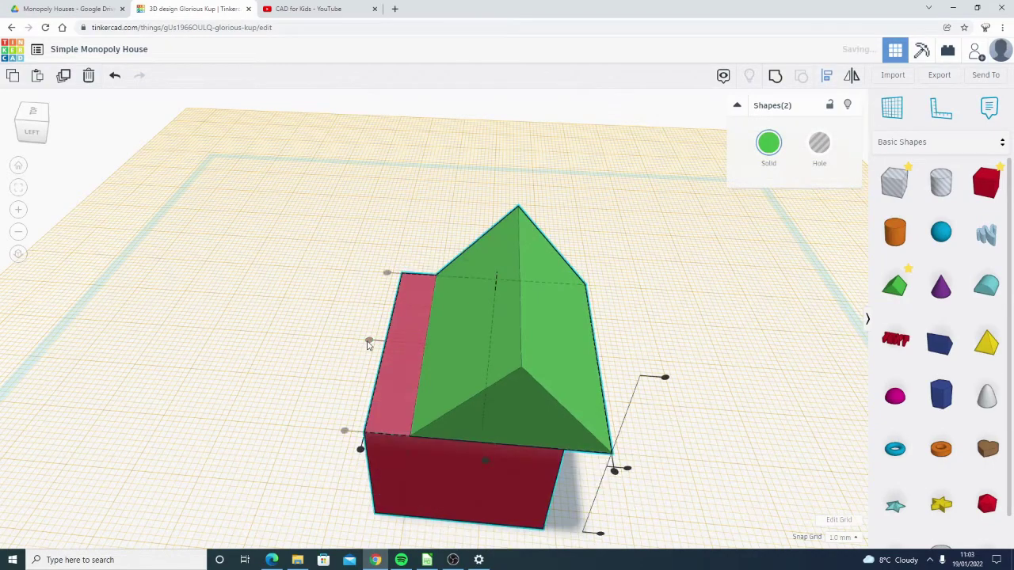
left_click(485, 462)
left_click(706, 337)
right_click_drag(705, 346, 754, 377)
Step: Check the Monopoly Houses reference images in Google Drive and return to the Tinkercad design
left_click(39, 6)
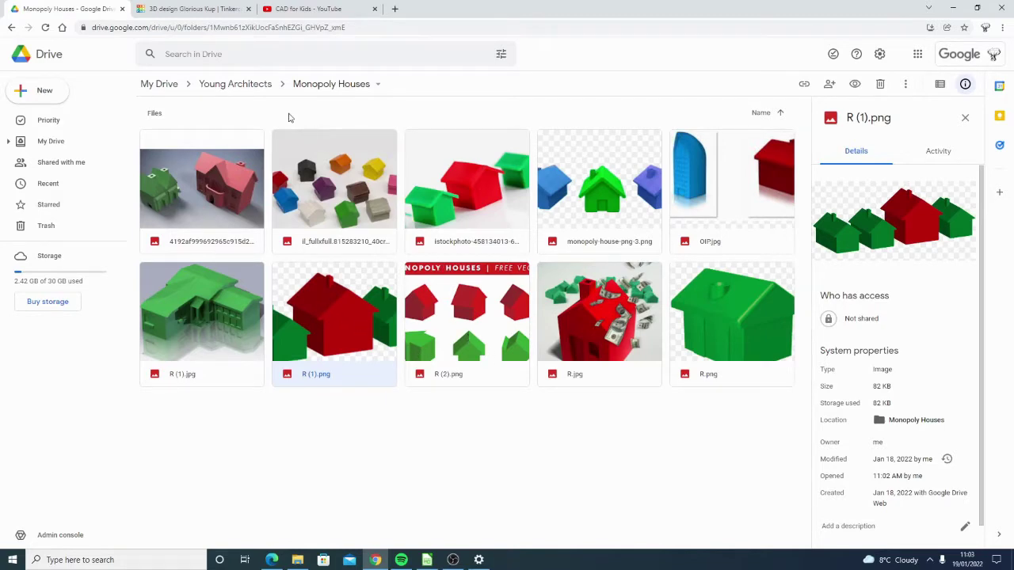
left_click(190, 9)
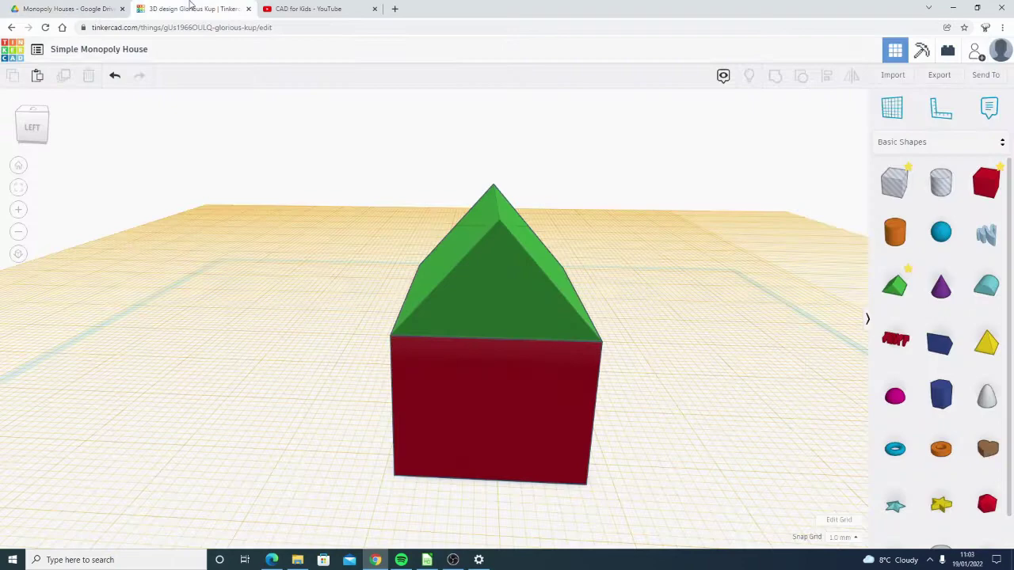
Step: Widen the roof symmetrically across the gable end so it overhangs both side walls of the box
left_click(479, 296)
right_click_drag(478, 296, 424, 303)
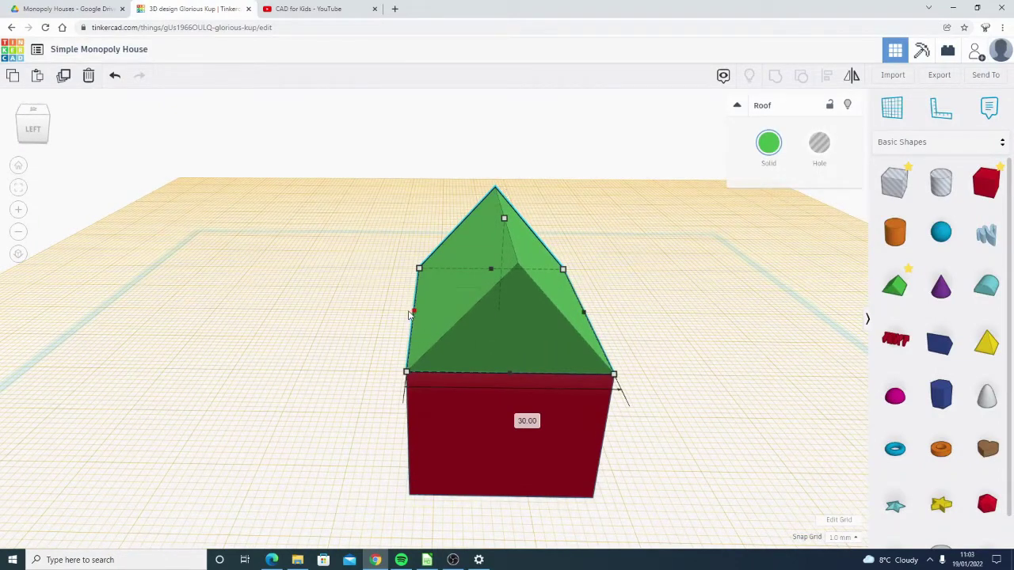
key("ctrl+z")
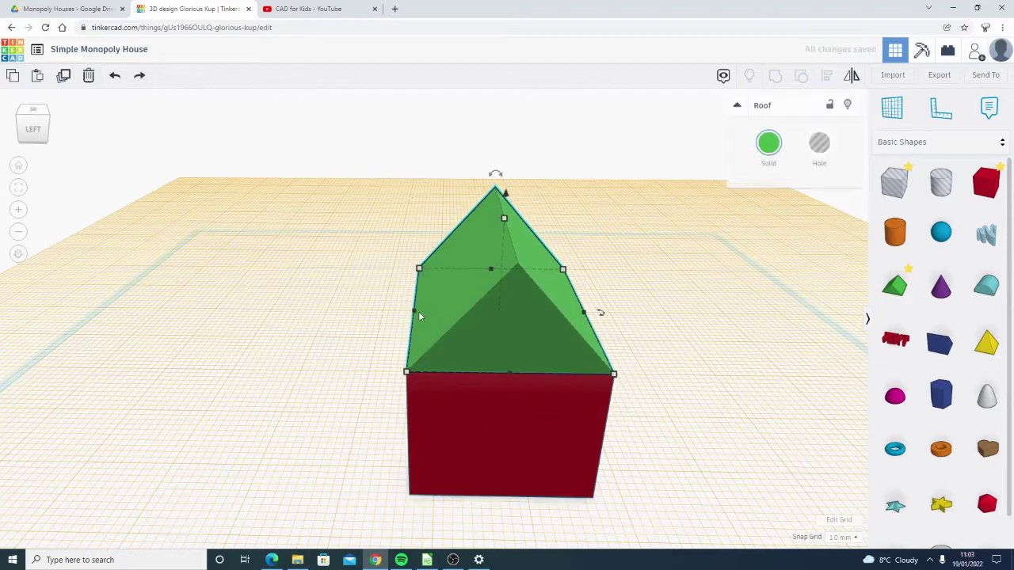
left_click_drag(418, 312, 396, 316)
right_click_drag(630, 317, 523, 325)
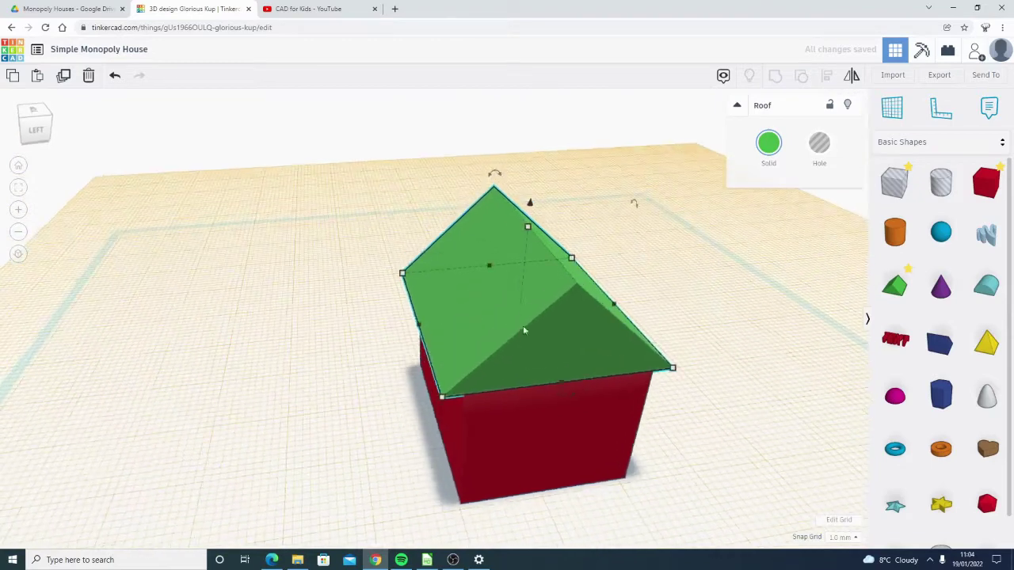
mouse_move(418, 328)
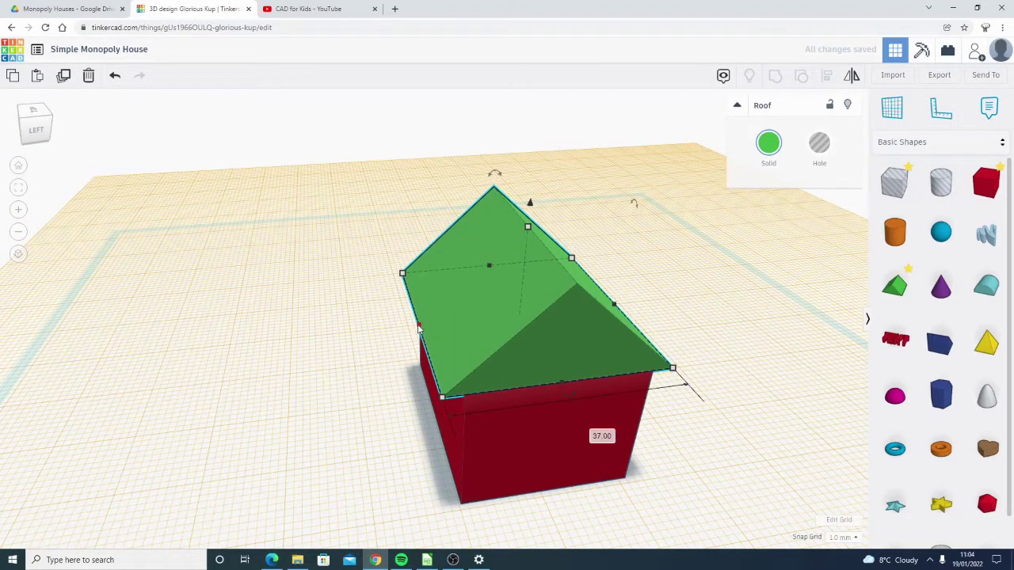
left_click_drag(418, 328, 407, 328)
right_click_drag(406, 328, 684, 457)
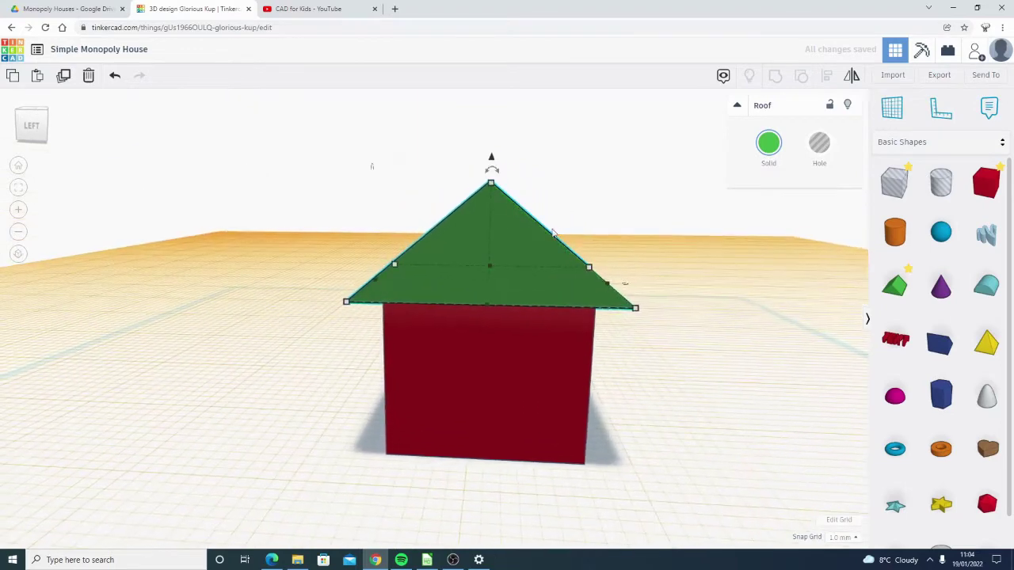
Step: Raise the roof's height to 20 mm
mouse_move(491, 172)
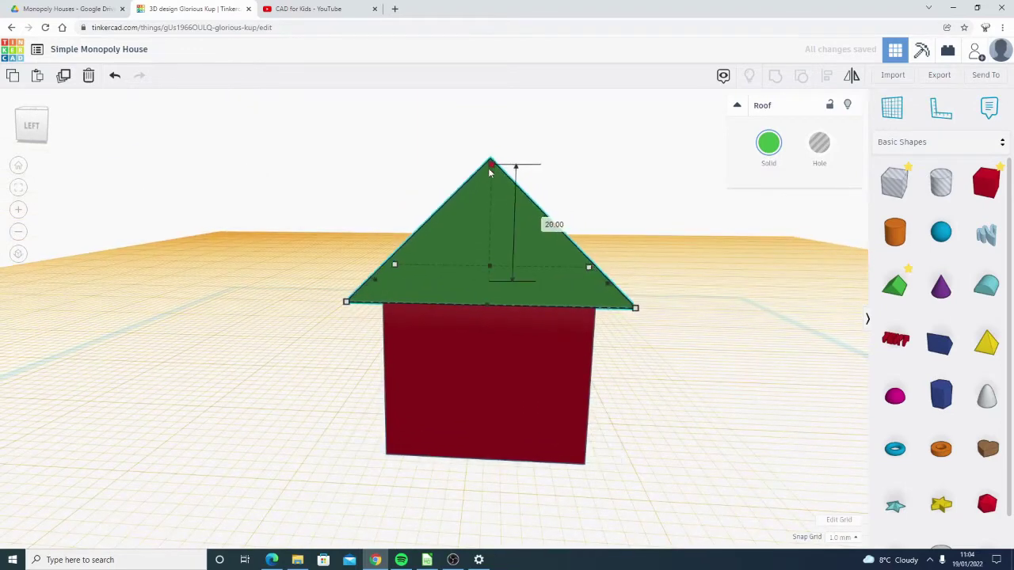
right_click_drag(625, 365, 350, 315)
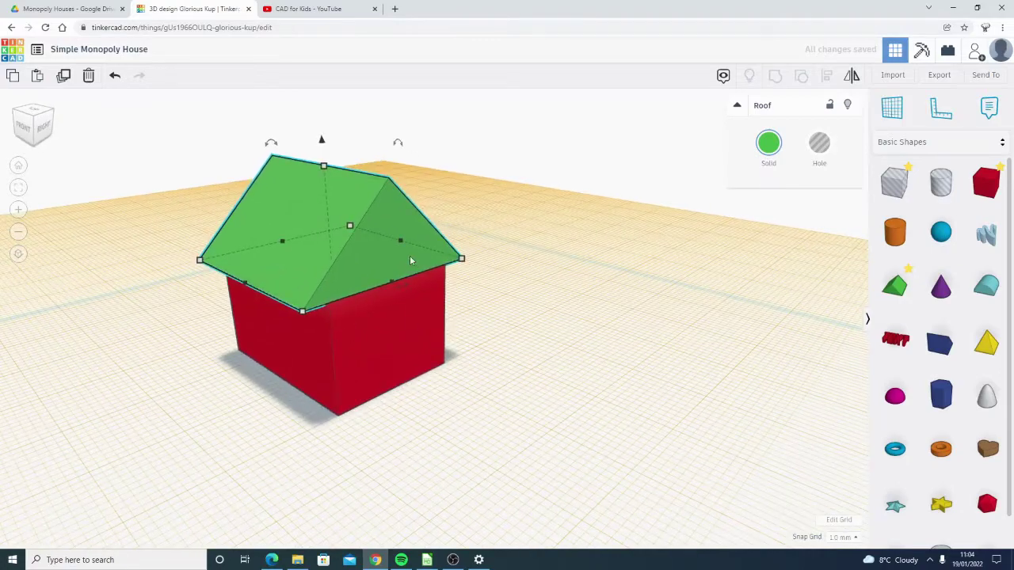
right_click_drag(441, 355, 214, 349)
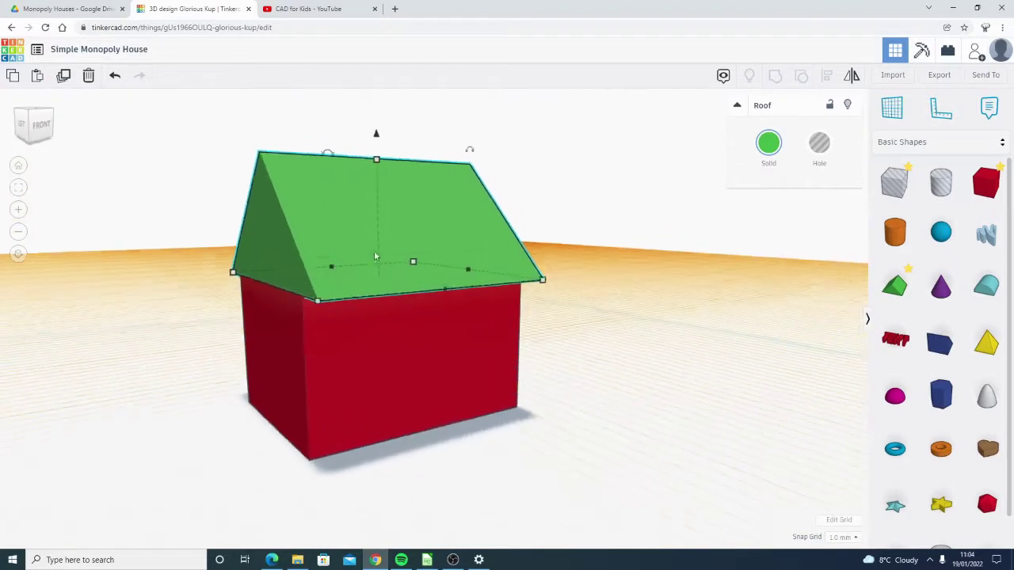
Step: Group the roof and box into one shape and colour the whole house green
left_click_drag(599, 166, 137, 463)
left_click(776, 77)
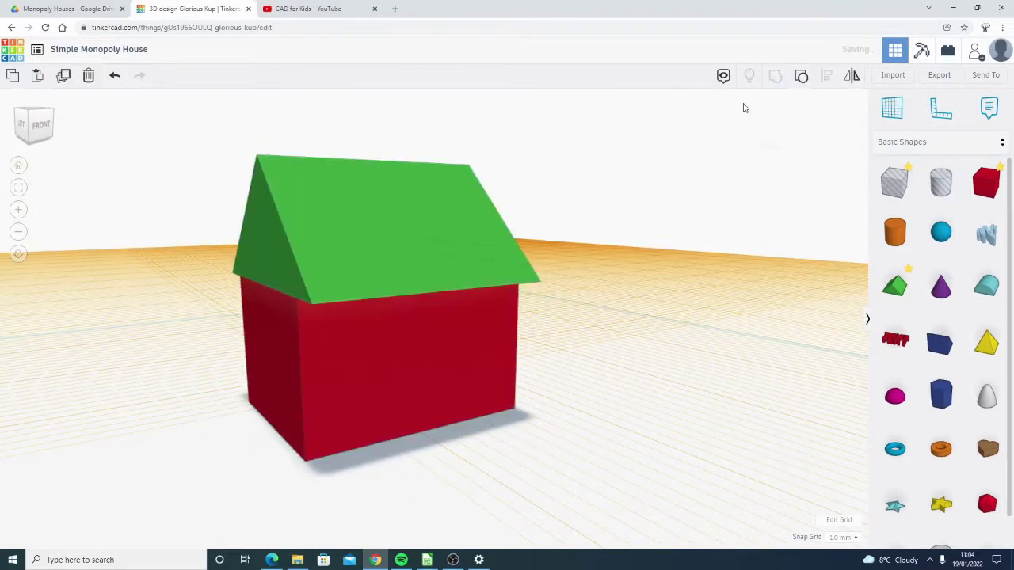
left_click(768, 143)
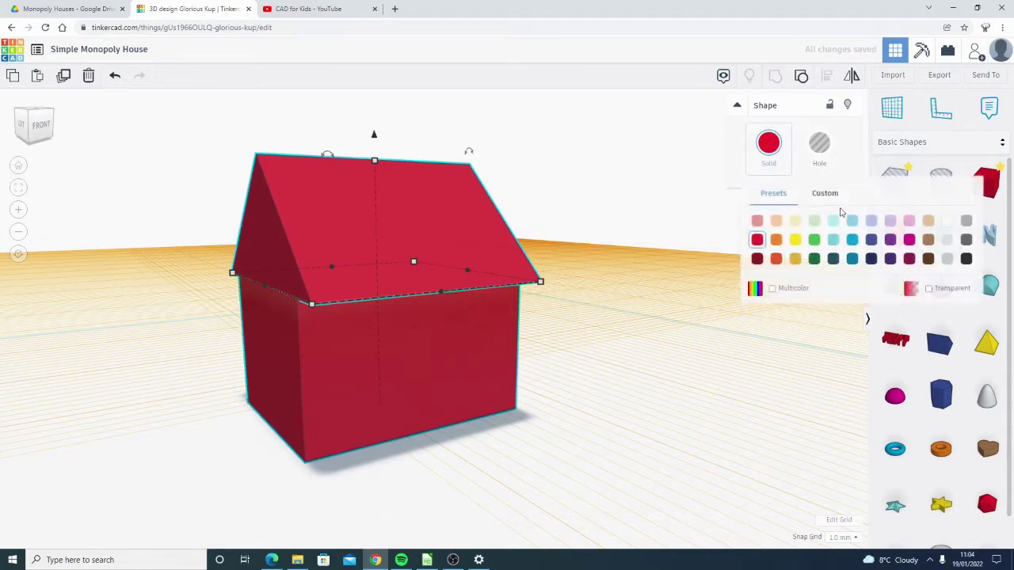
left_click(813, 239)
left_click(687, 182)
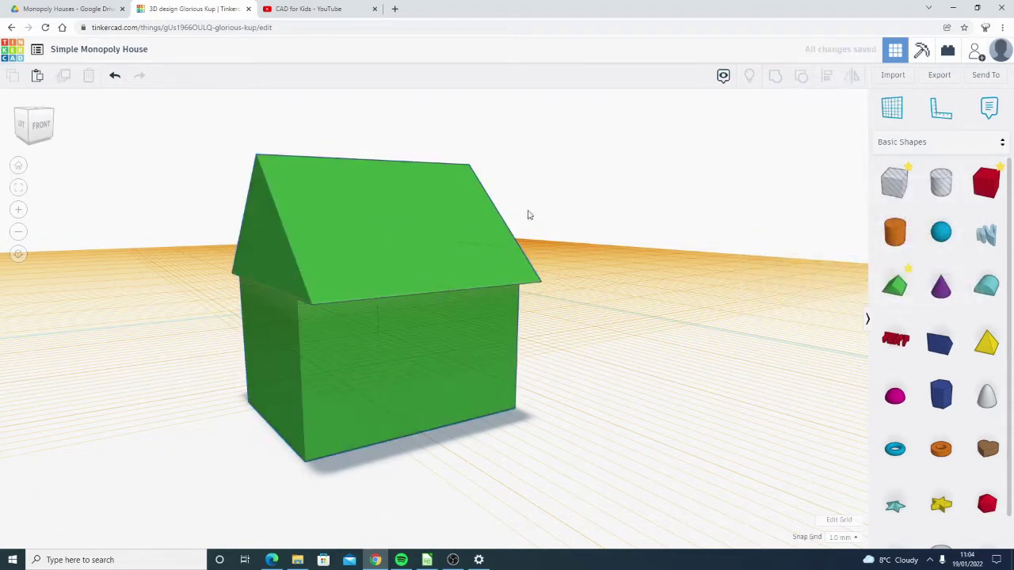
right_click_drag(579, 331, 249, 394)
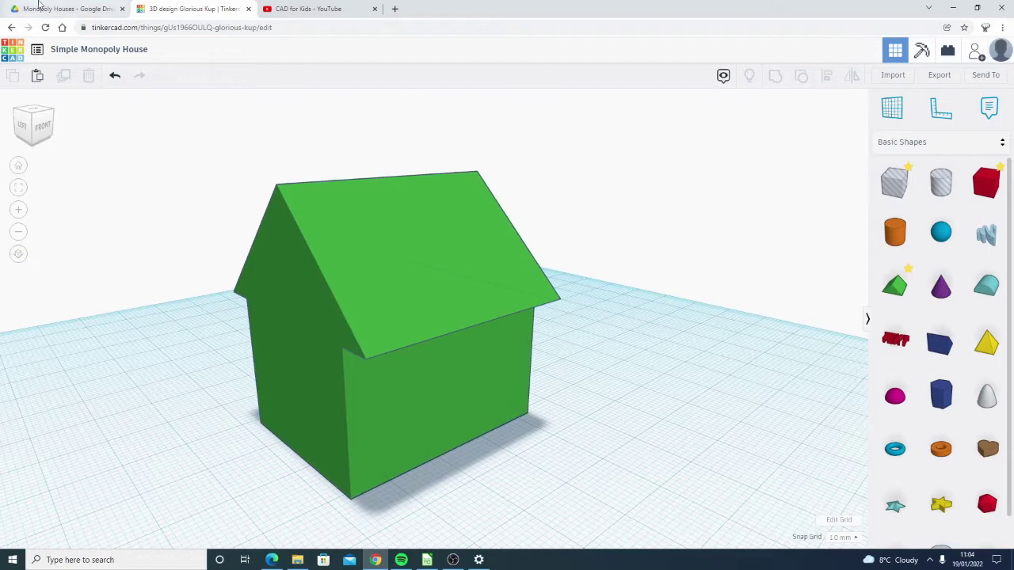
Step: Tip the house onto its gable end, lower it onto the workplane and inspect it from several sides
left_click(393, 227)
right_click_drag(457, 328, 418, 325)
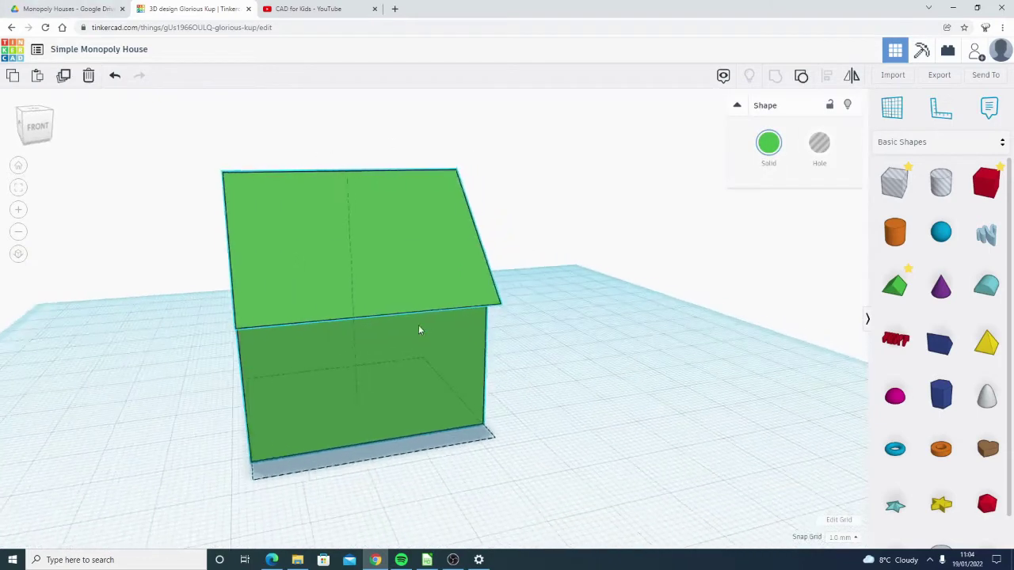
left_click_drag(327, 156, 256, 283)
left_click(562, 225)
right_click_drag(459, 369, 472, 352)
left_click(364, 233)
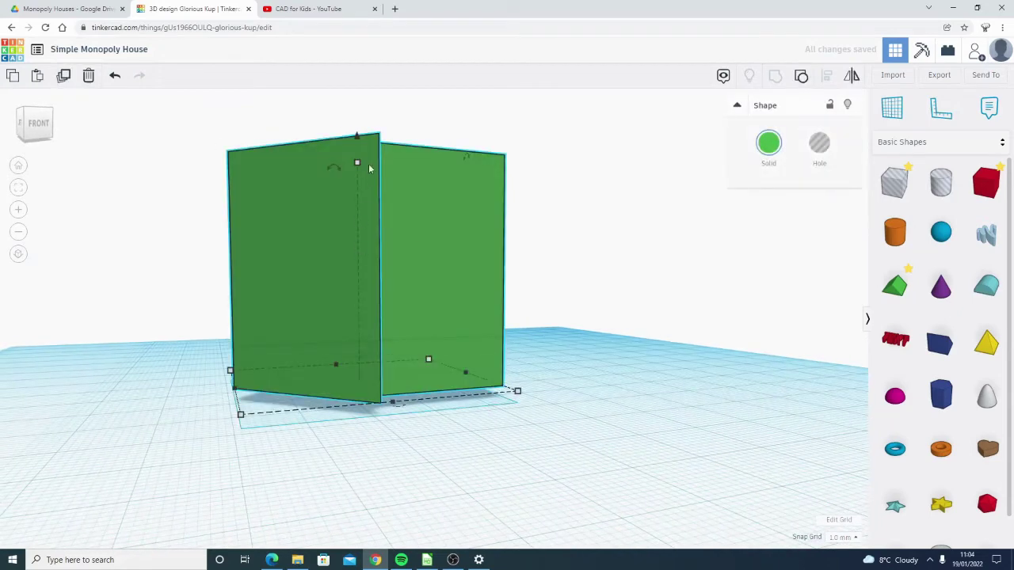
left_click_drag(356, 138, 356, 149)
left_click(561, 290)
right_click_drag(614, 304, 623, 285)
scroll(623, 270, "down", 3)
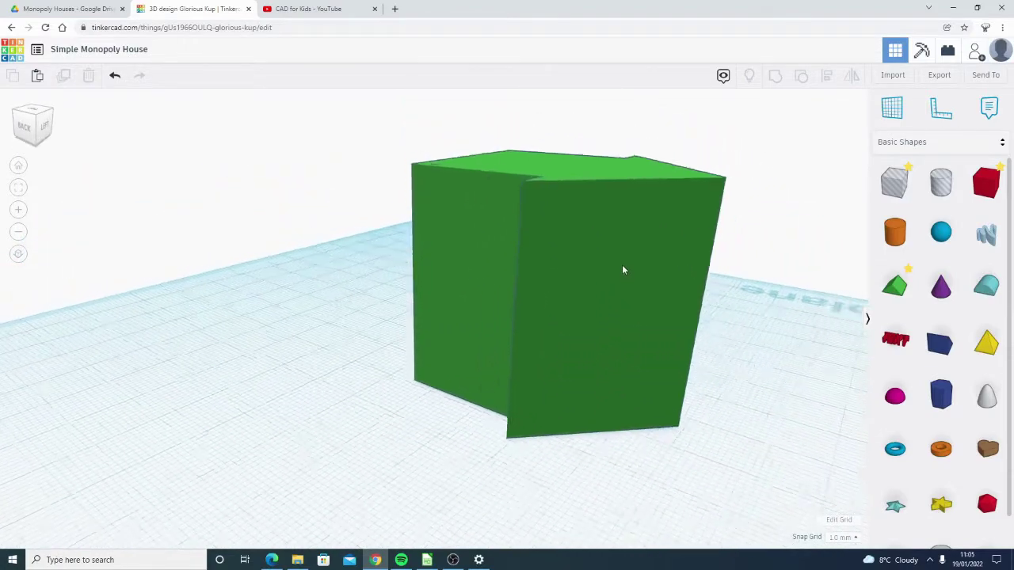
right_click_drag(635, 325, 605, 260)
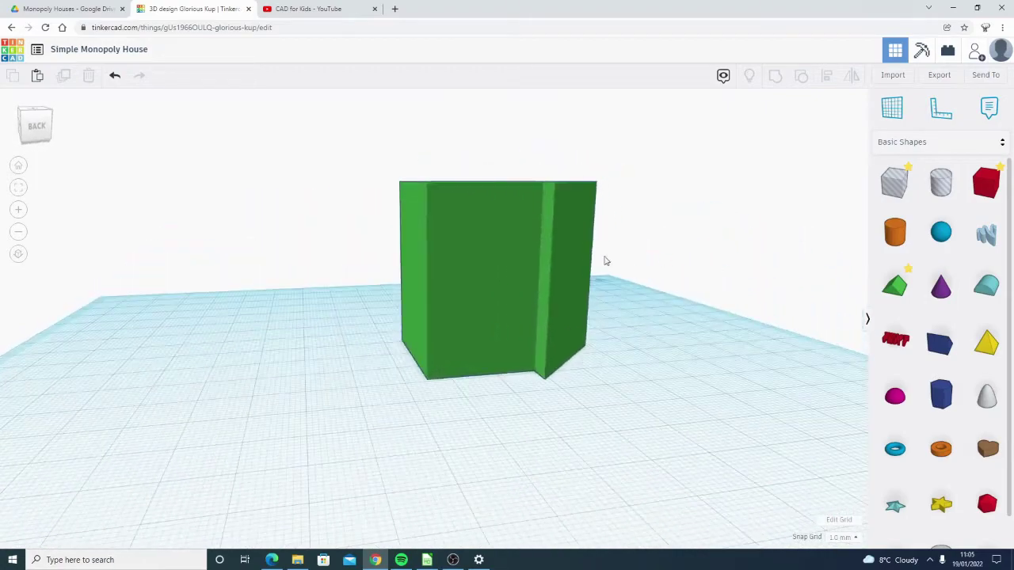
Step: Rotate the house 90° back upright and raise it until its base rests on the workplane
left_click(479, 217)
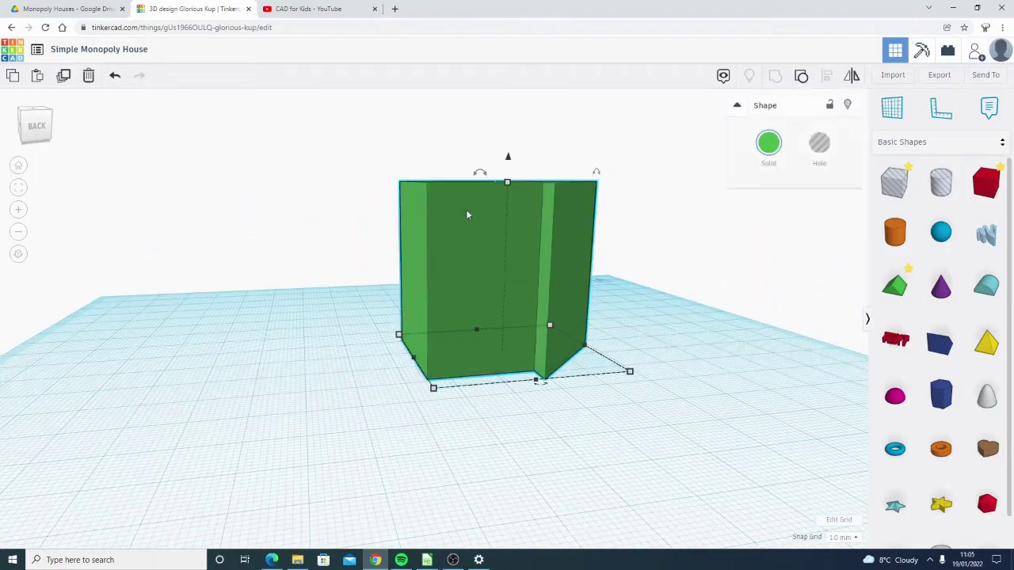
right_click_drag(466, 209, 520, 184)
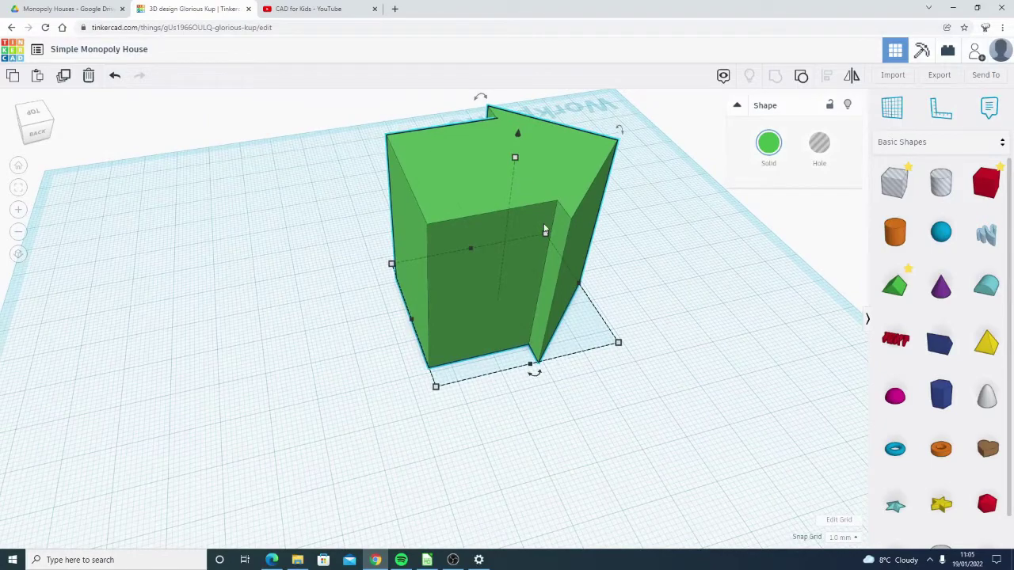
right_click_drag(545, 229, 475, 111)
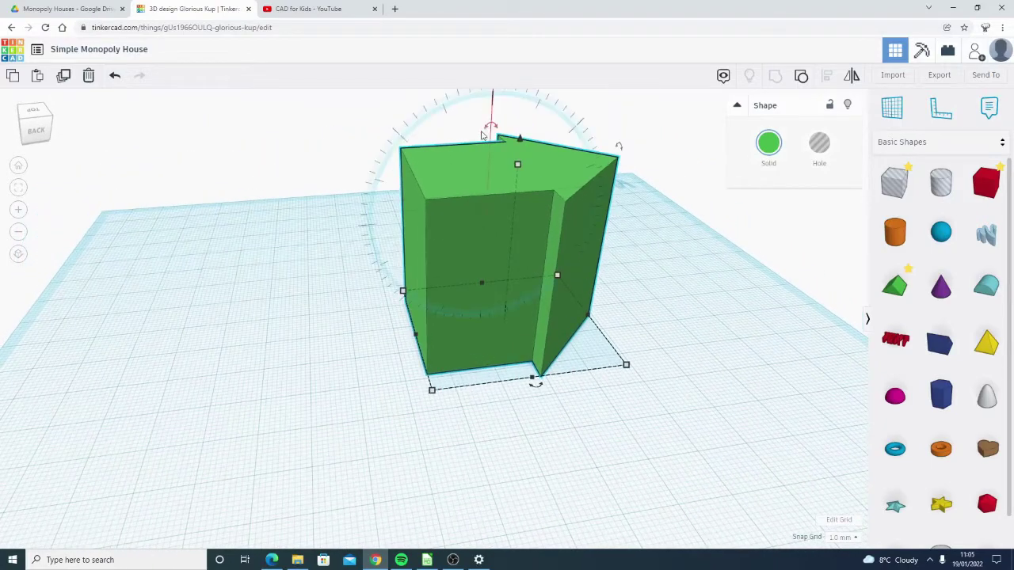
left_click_drag(481, 135, 421, 226)
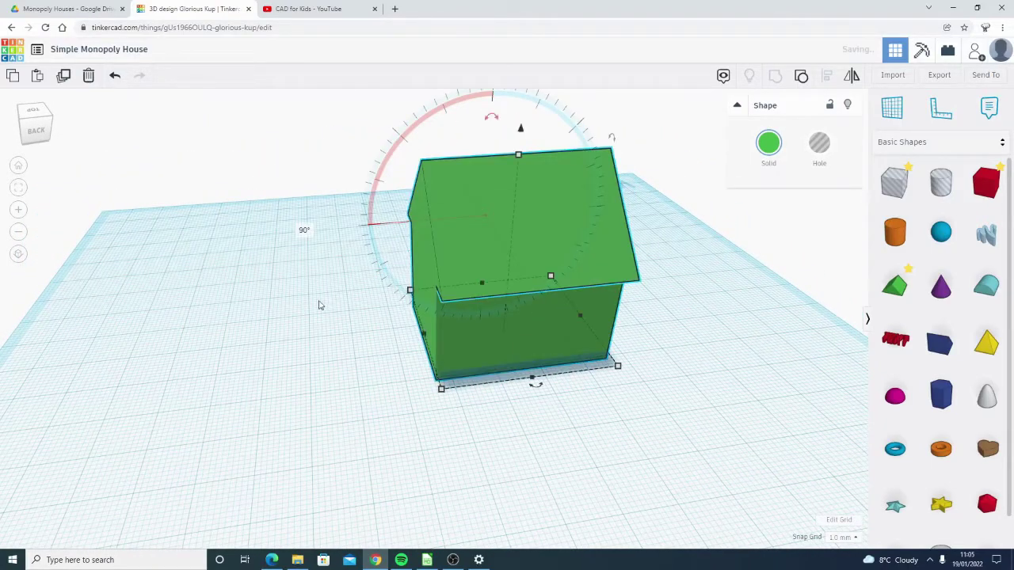
left_click(261, 256)
scroll(512, 264, "up", 3)
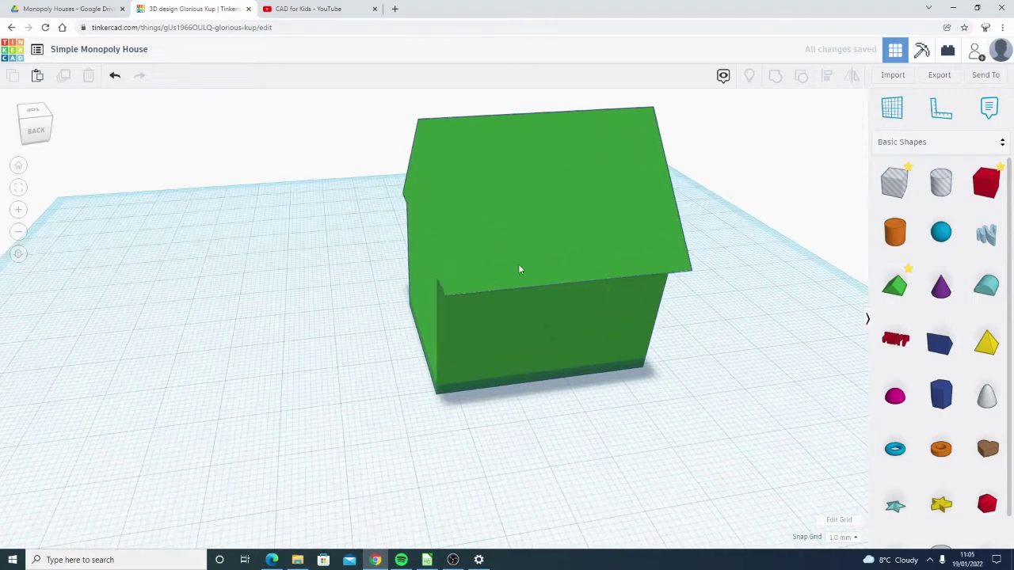
right_click_drag(520, 270, 442, 229)
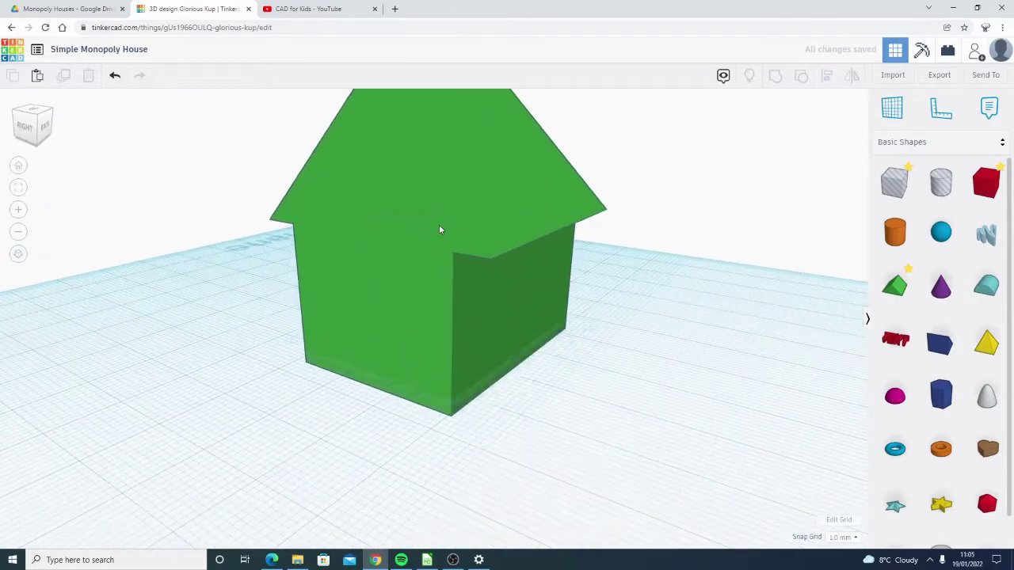
left_click(439, 225)
scroll(459, 161, "down", 2)
left_click_drag(444, 104, 445, 90)
left_click(636, 354)
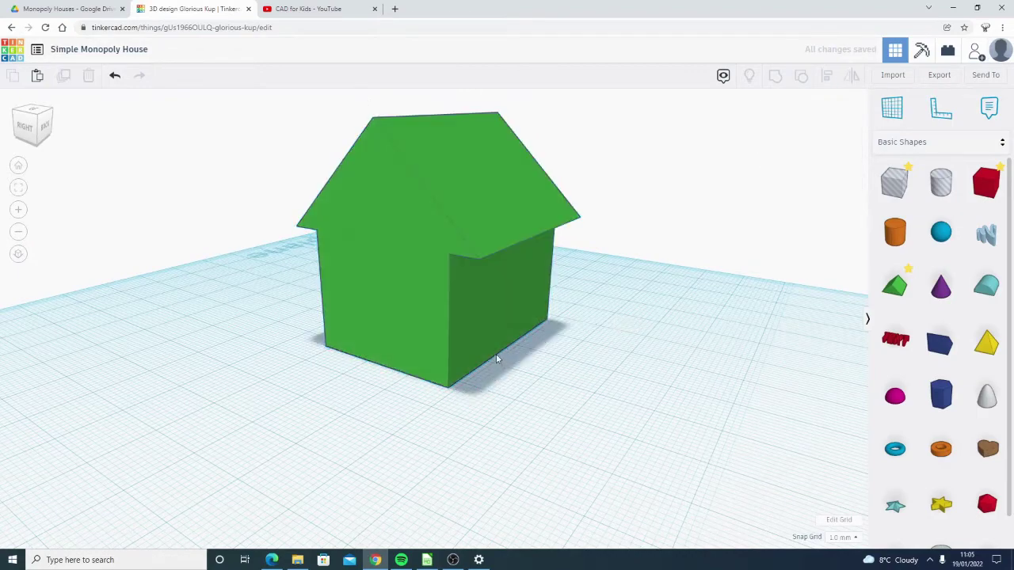
Step: Compare the house's gable end with the Monopoly Houses reference images in Google Drive and return to the Tinkercad design
right_click_drag(450, 339, 736, 313)
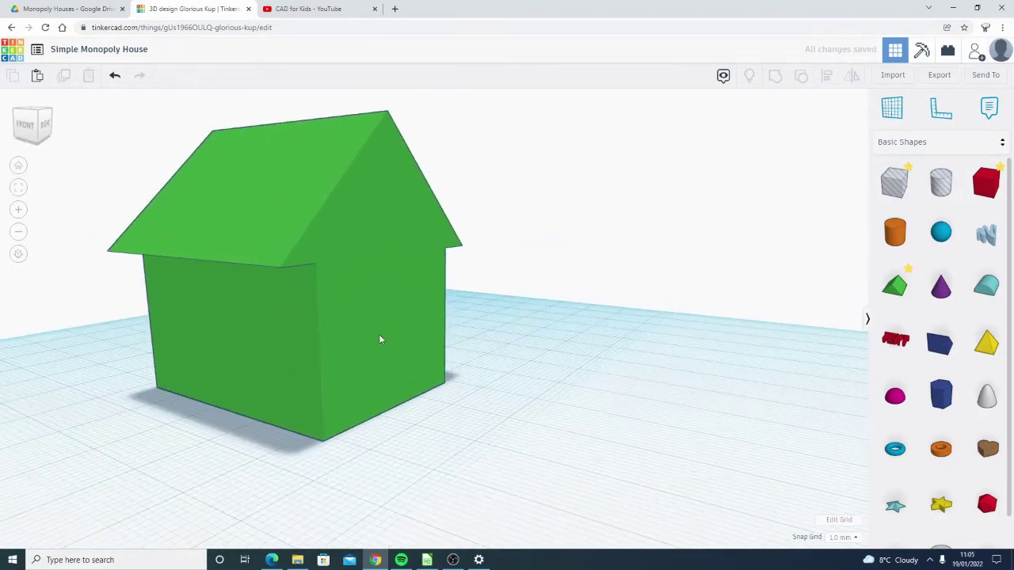
right_click_drag(379, 339, 425, 335)
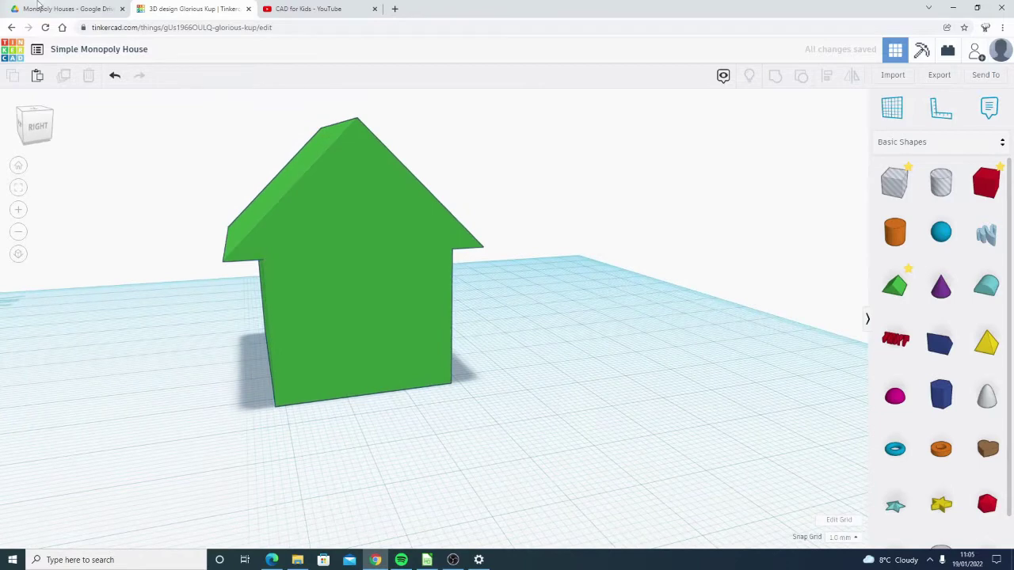
left_click(36, 8)
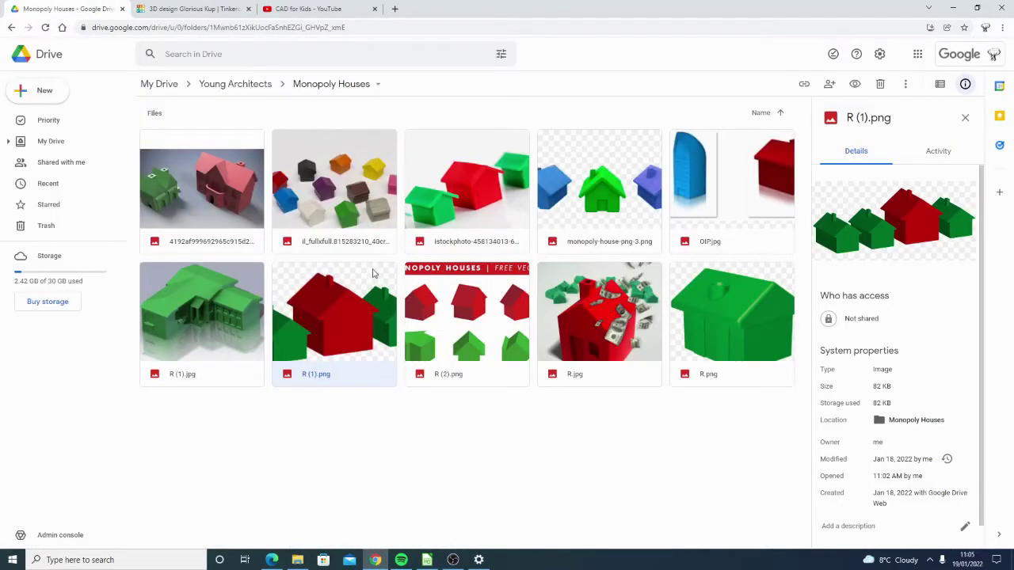
left_click(190, 9)
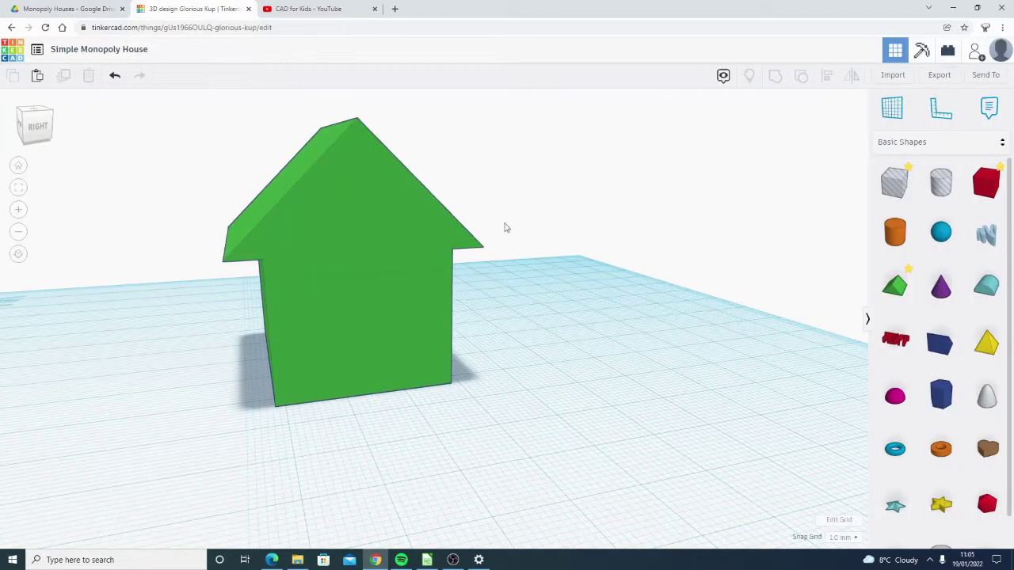
Step: Set the workplane on the gable-end wall and place a box hole on it for the door
left_click(890, 117)
left_click(358, 321)
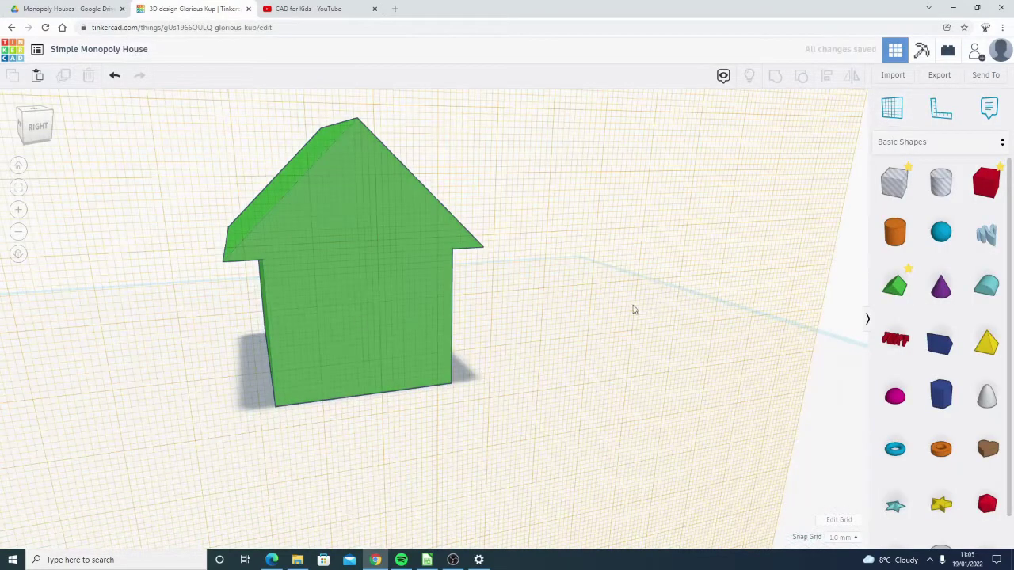
right_click_drag(634, 309, 683, 275)
left_click(901, 184)
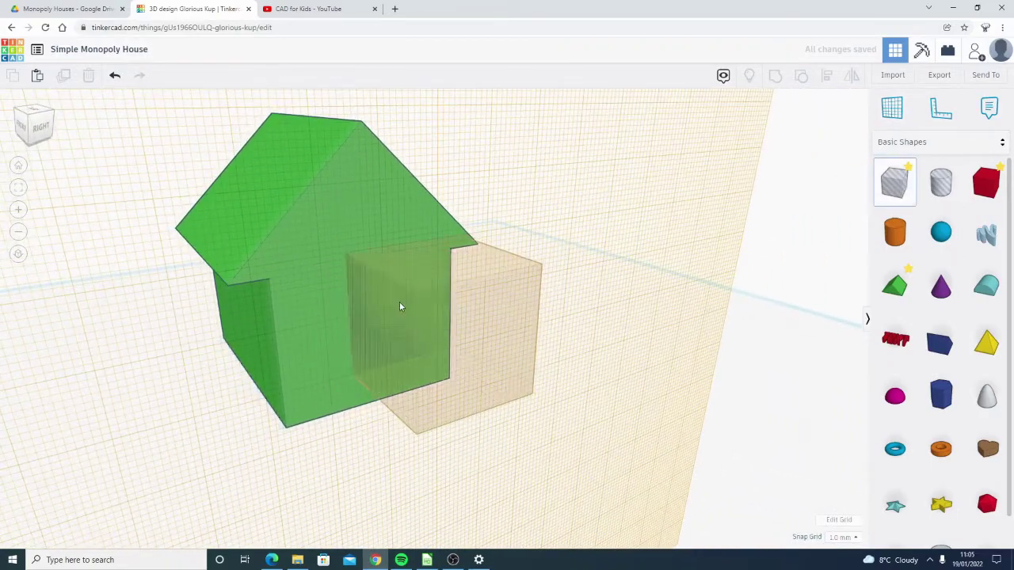
left_click(391, 328)
Step: Narrow the door's box hole to 11 mm and centre it across the width of the gable-end wall
right_click_drag(391, 329, 434, 330)
left_click_drag(440, 320, 385, 320)
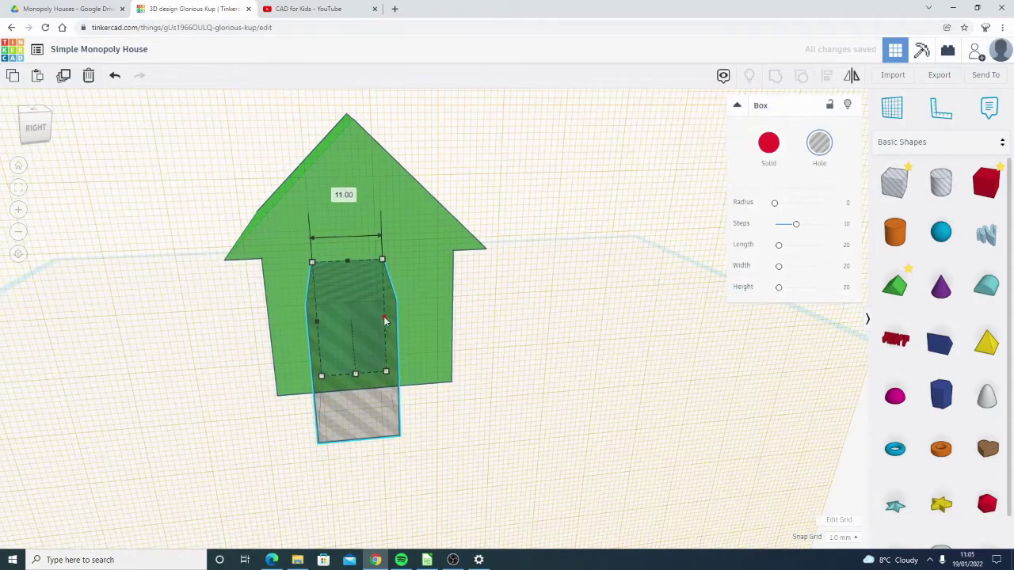
left_click(361, 183, "shift")
left_click(829, 79)
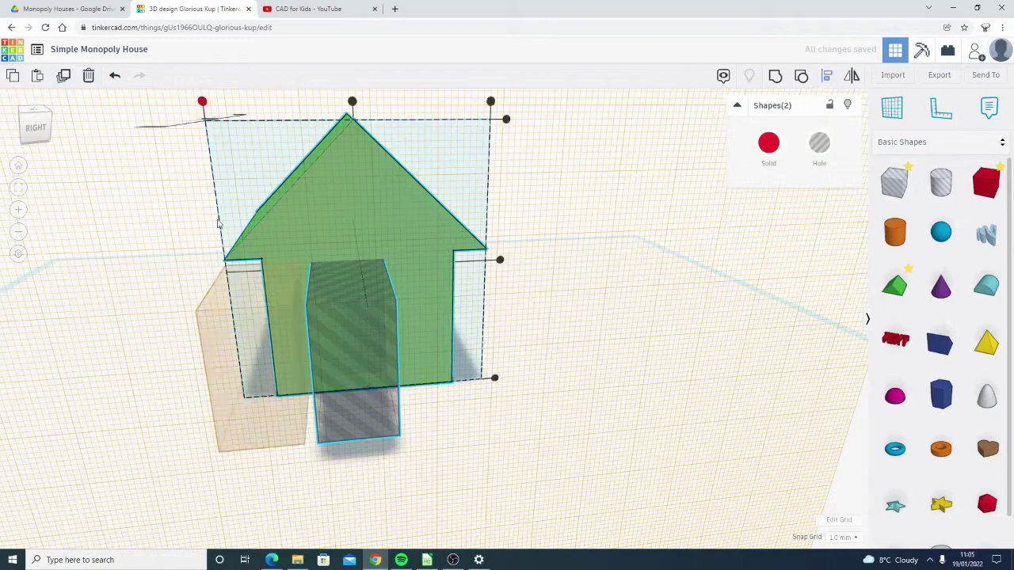
left_click(353, 102)
left_click(578, 318)
Step: Shorten the distance the door's box hole projects outward from the gable-end wall
right_click_drag(578, 318, 612, 389)
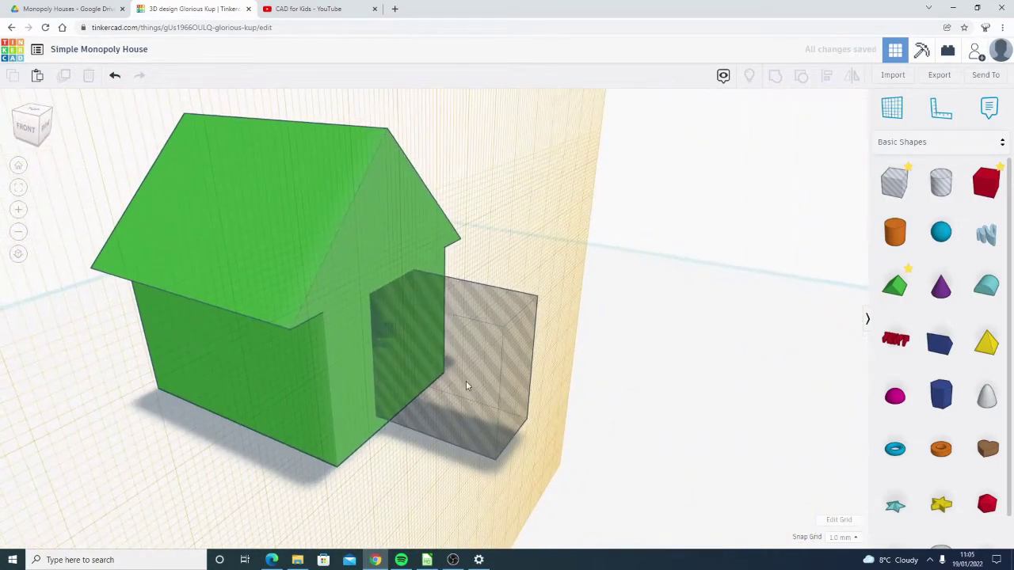
left_click(522, 387)
left_click_drag(518, 384, 456, 366)
right_click_drag(374, 388, 361, 354)
scroll(360, 348, "up", 5)
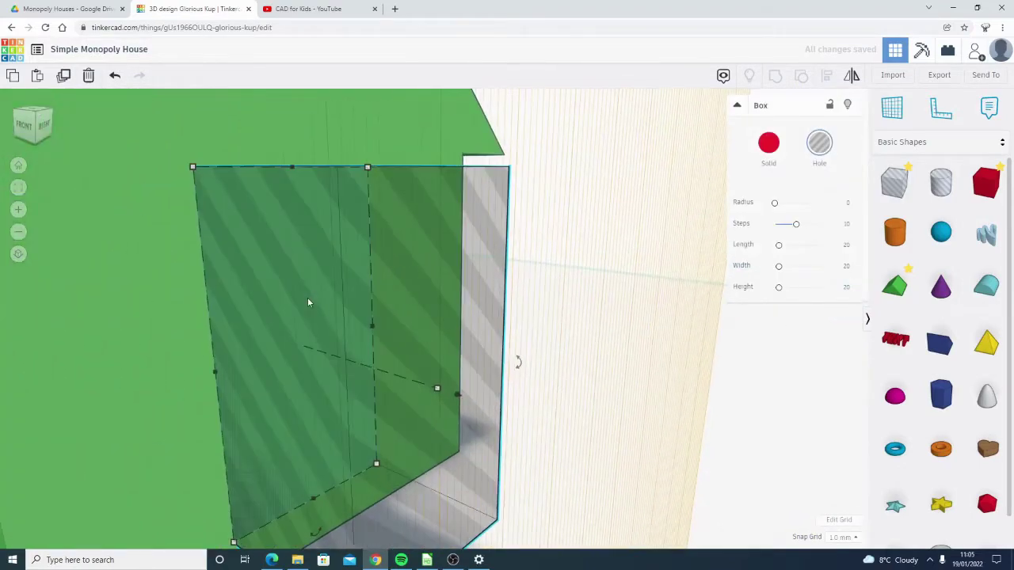
scroll(308, 297, "down", 1)
right_click_drag(318, 295, 381, 296)
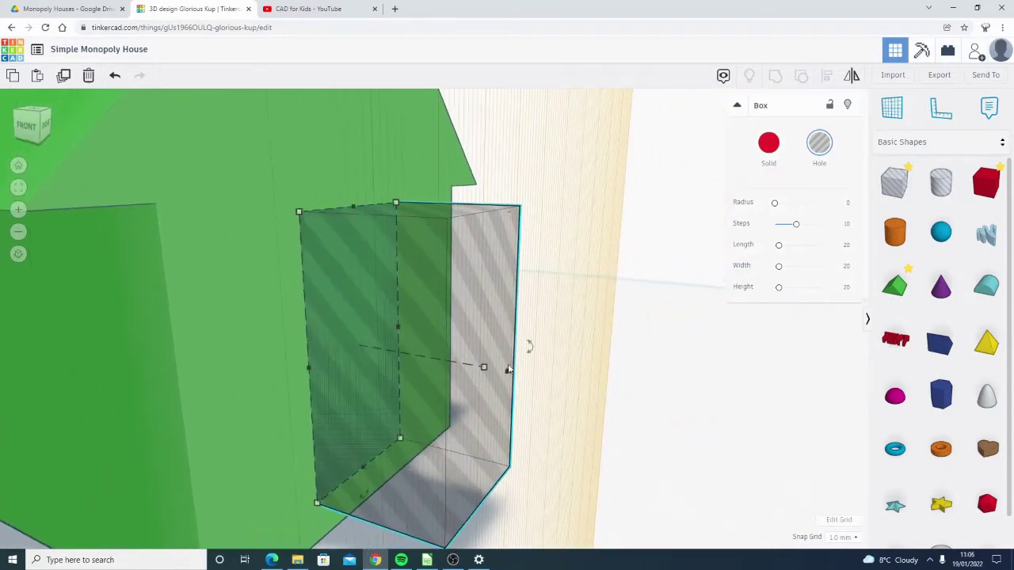
left_click_drag(508, 375, 480, 370)
right_click_drag(570, 288, 362, 282)
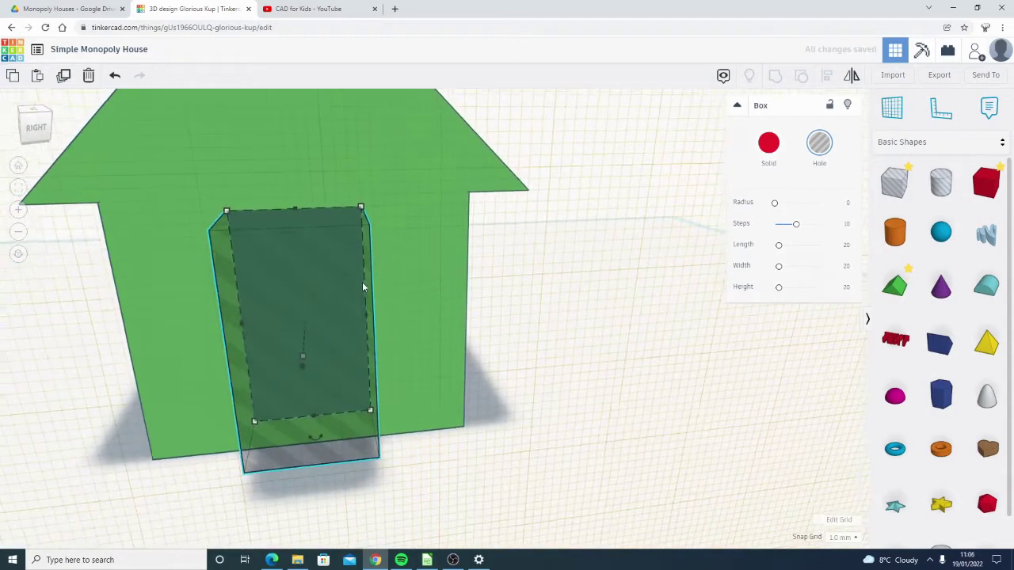
Step: Group the door's box hole with the house to cut the doorway, and reset the workplane to the base
left_click_drag(545, 258, 285, 343)
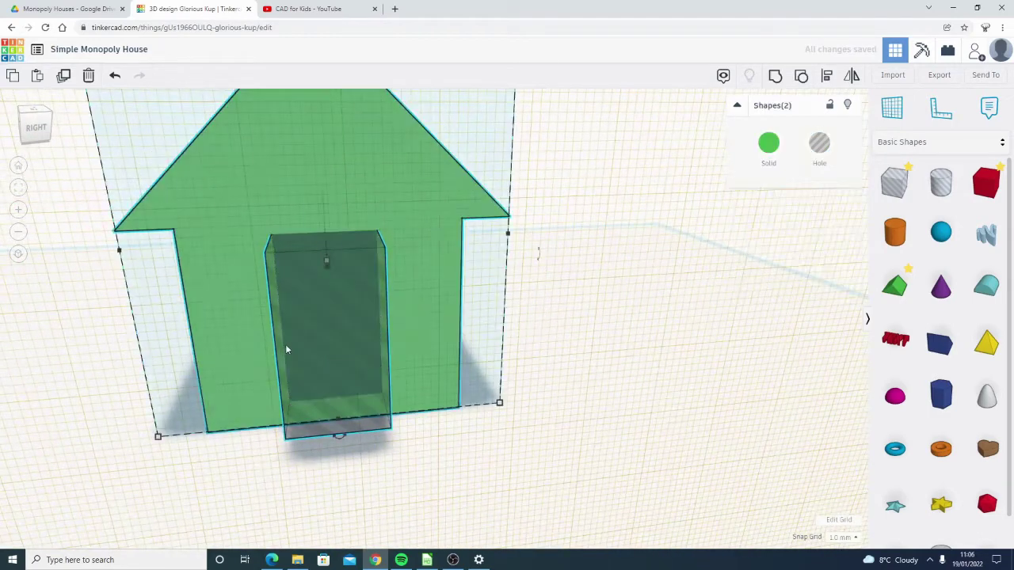
left_click(776, 76)
left_click(591, 309)
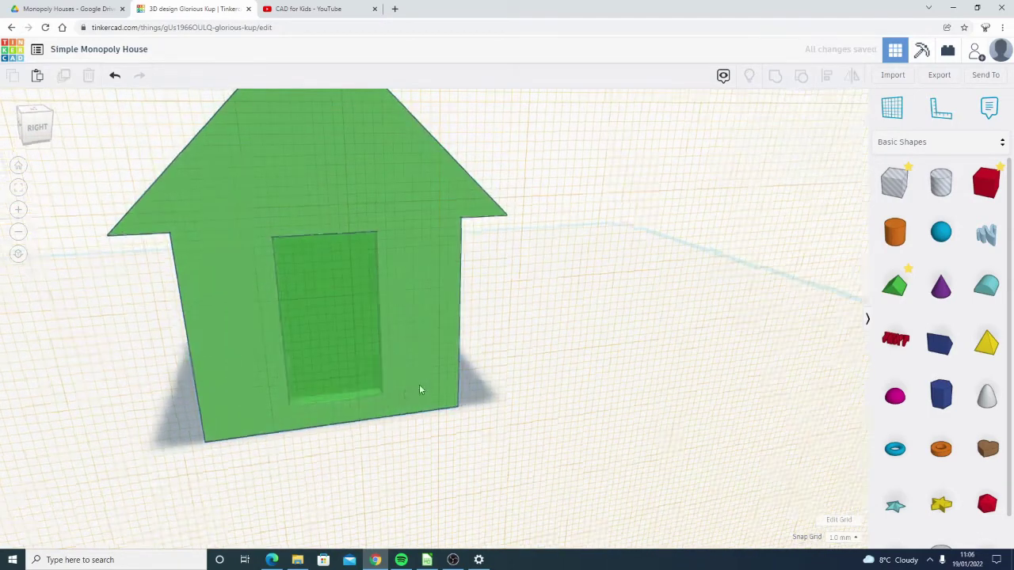
right_click_drag(419, 384, 396, 238)
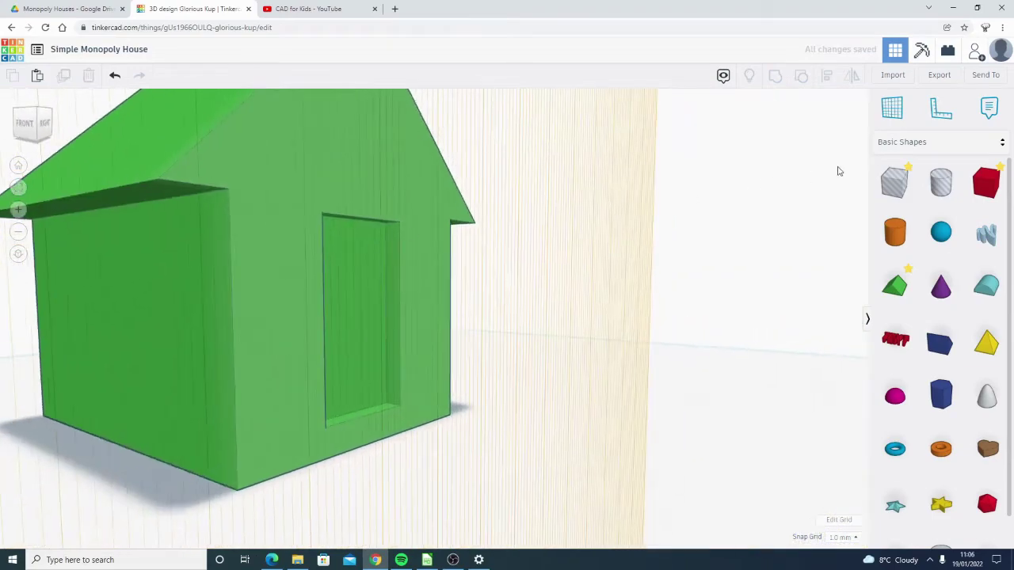
left_click(632, 298)
right_click_drag(317, 378, 399, 392)
scroll(341, 258, "down", 4)
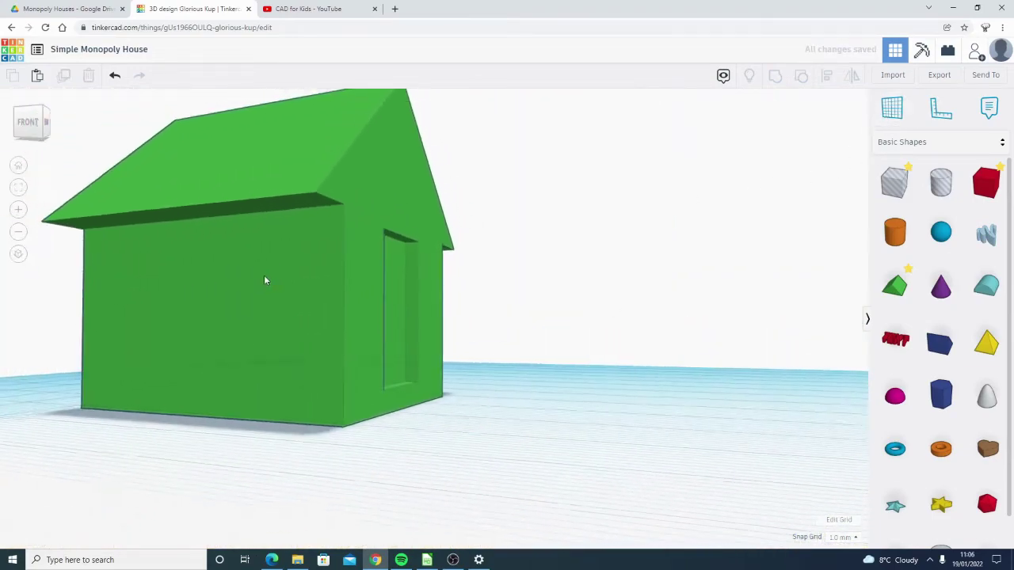
scroll(278, 293, "down", 2)
Step: Rotate the house onto its rear gable end so that the doorway faces up
left_click(306, 309)
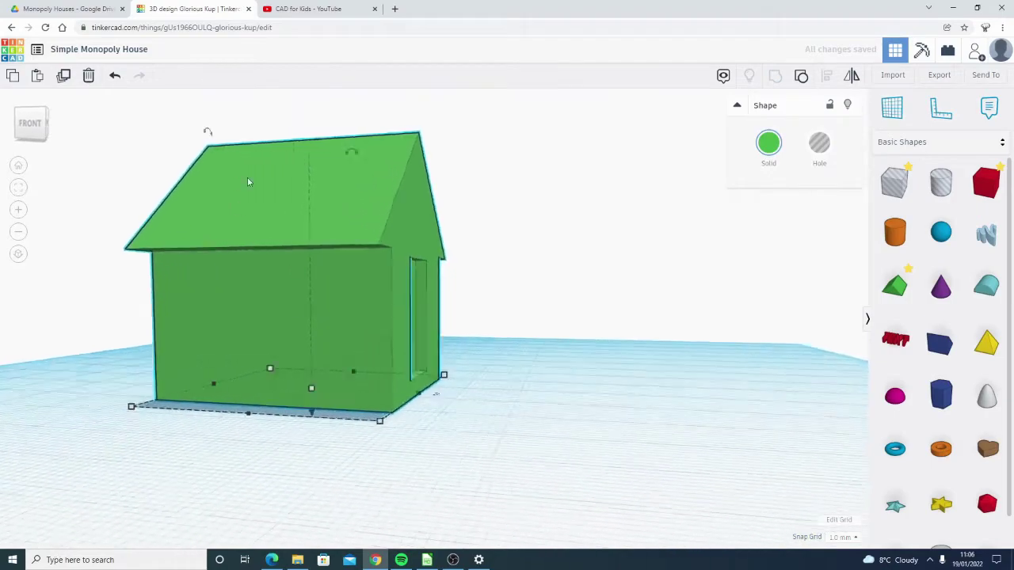
left_click_drag(345, 153, 277, 272)
right_click_drag(408, 166, 318, 248)
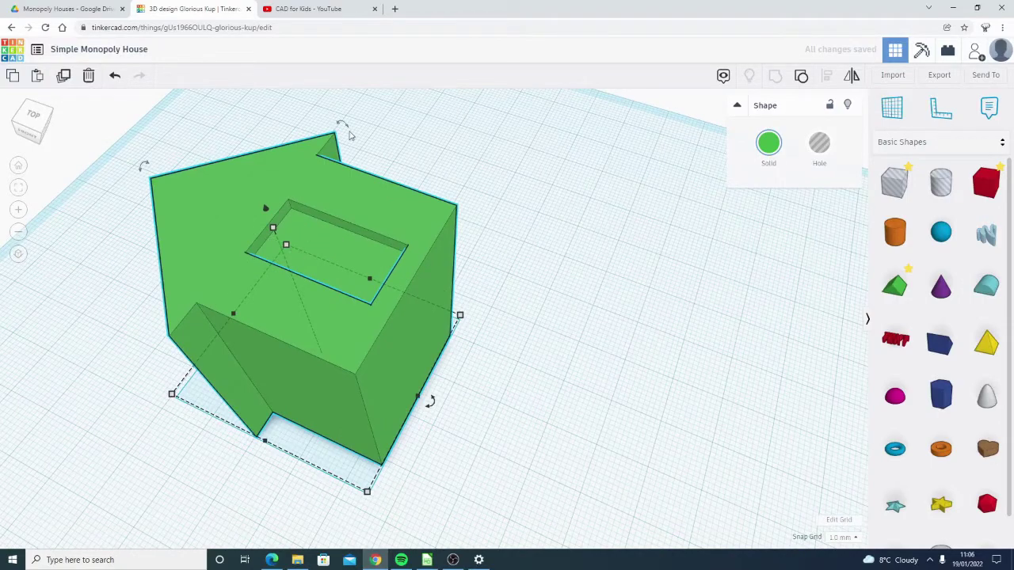
Step: Turn the house over onto its door face to examine the underside, and rotate it back so the doorway faces up
left_click_drag(349, 134, 376, 292)
right_click_drag(354, 340, 235, 338)
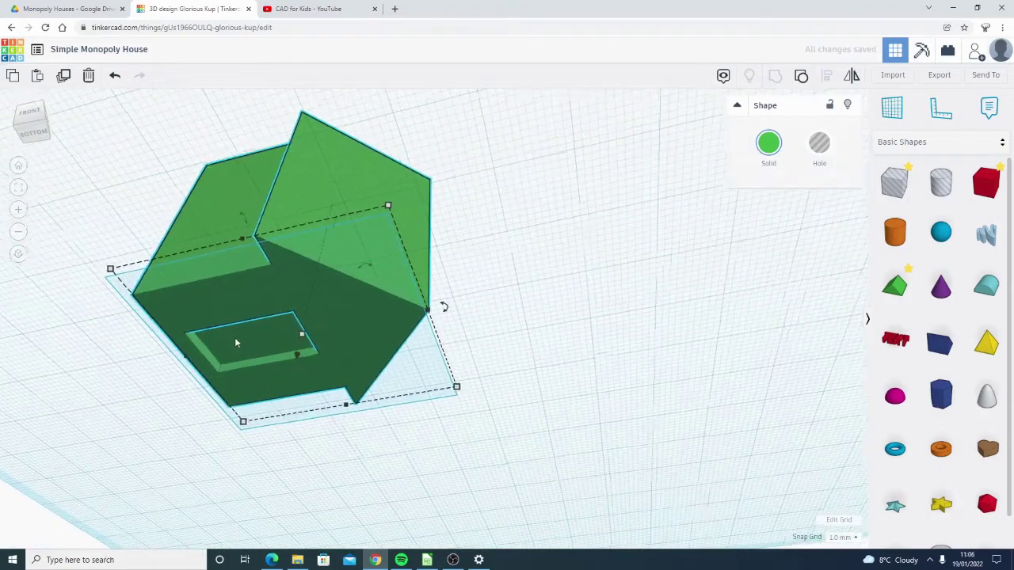
scroll(235, 337, "up", 3)
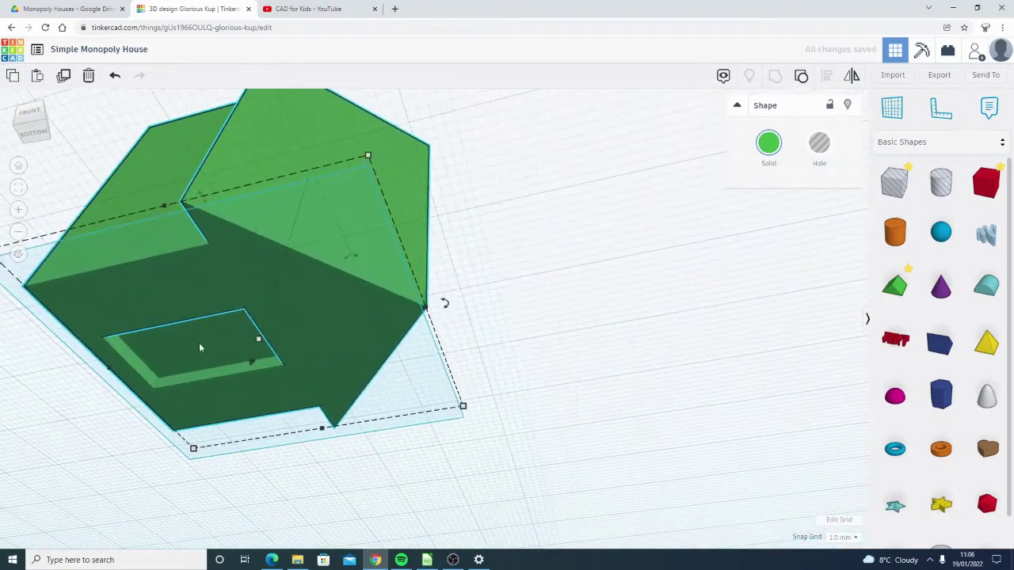
right_click_drag(235, 312, 362, 164)
left_click_drag(349, 161, 212, 424)
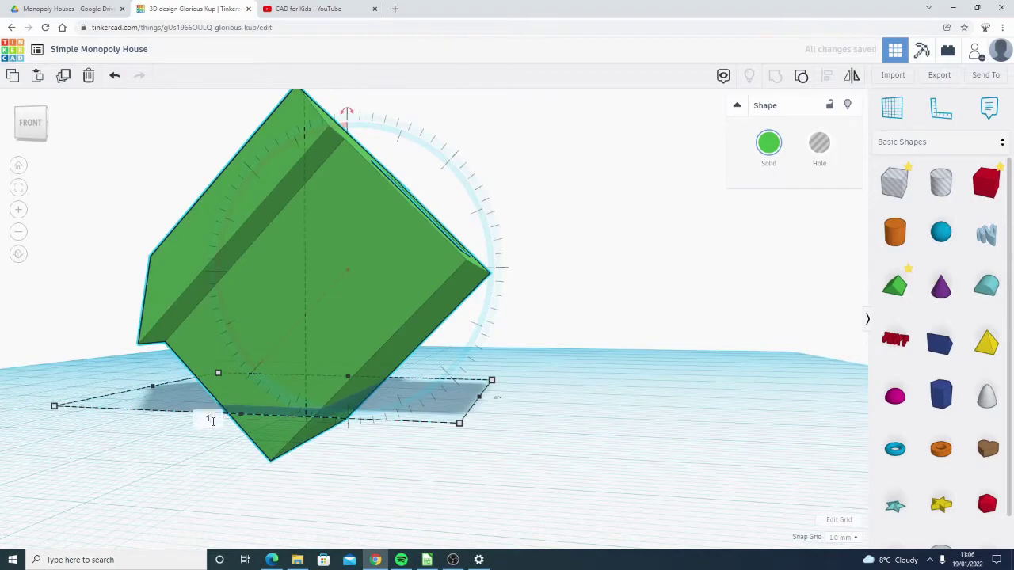
right_click_drag(588, 285, 488, 294)
left_click(484, 153)
right_click_drag(484, 153, 415, 230)
left_click(510, 218)
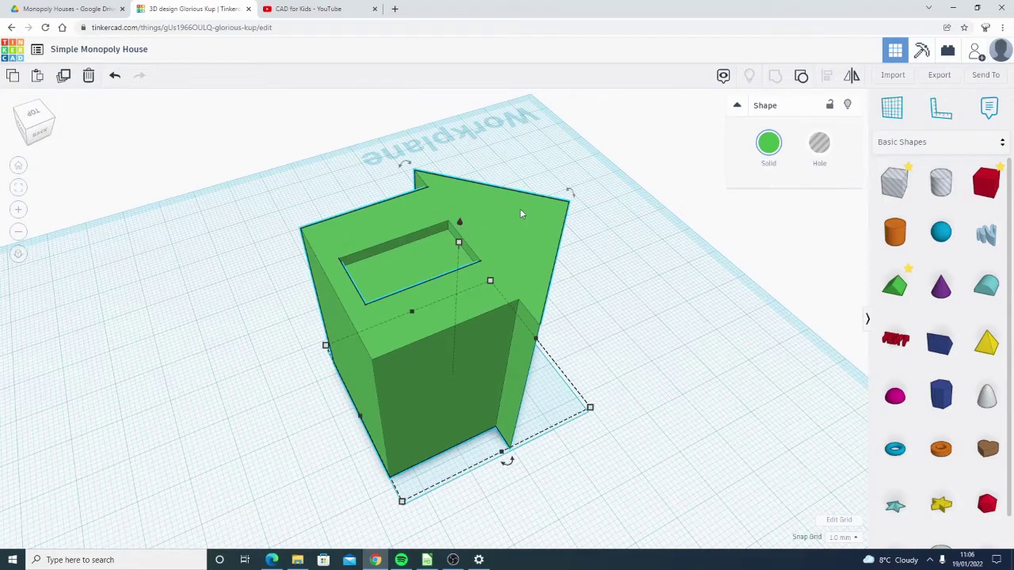
Step: Set the workplane on the upward-facing gable end and add a Text shape reading 3 above the doorway
right_click_drag(462, 230, 443, 255)
left_click_drag(901, 187, 877, 149)
left_click(899, 115)
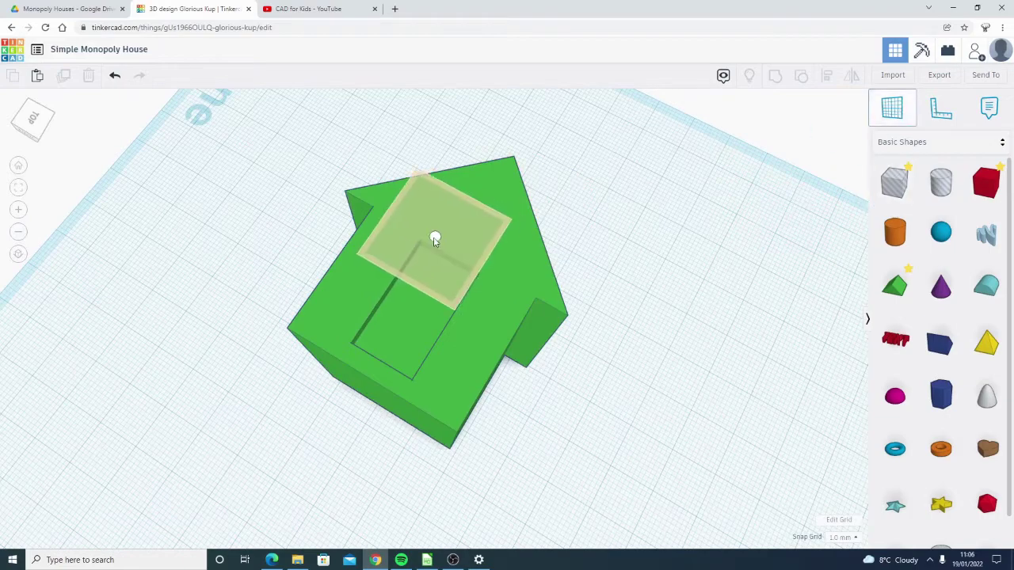
left_click(475, 223)
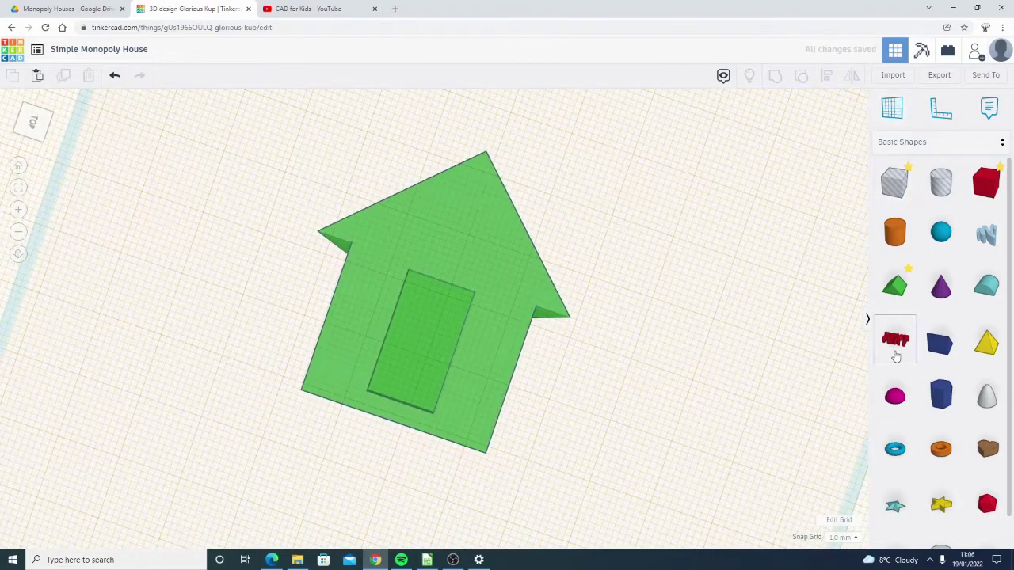
left_click(479, 249)
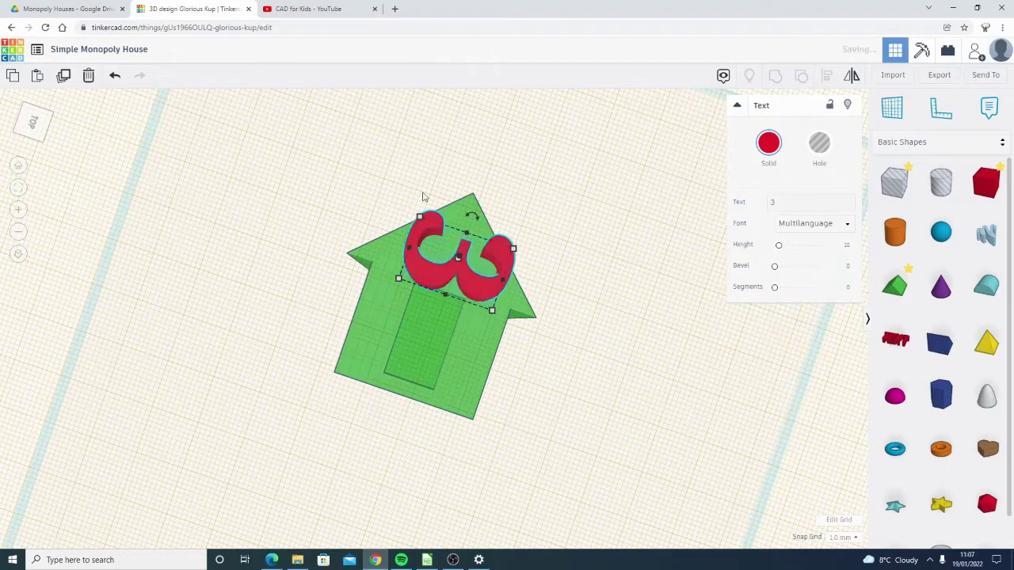
Step: Rotate the number 3 by 90° so it reads upright, and shrink it to about 6.9 × 10.5 mm above the doorway
left_click_drag(471, 217, 433, 259)
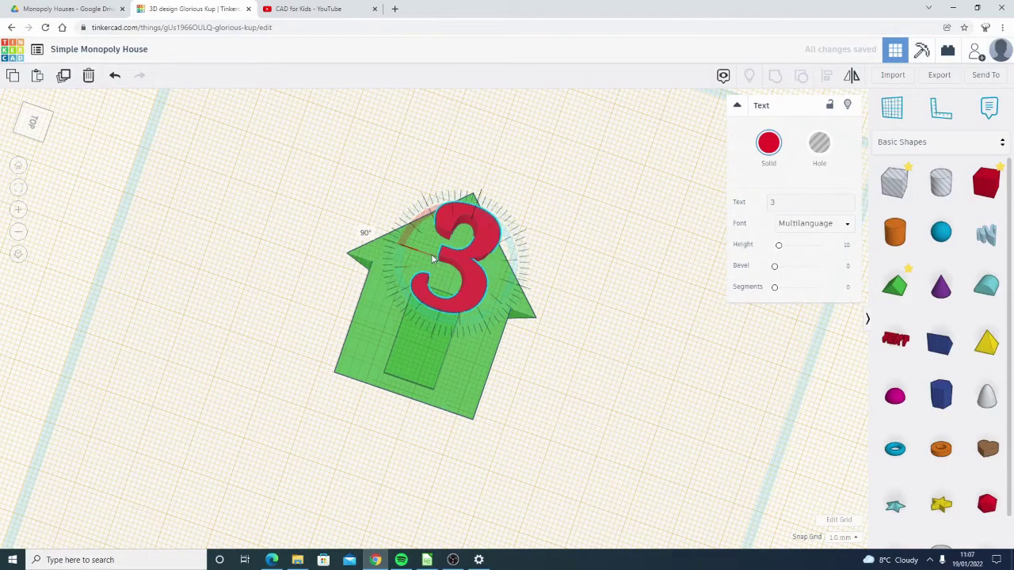
scroll(467, 290, "up", 2)
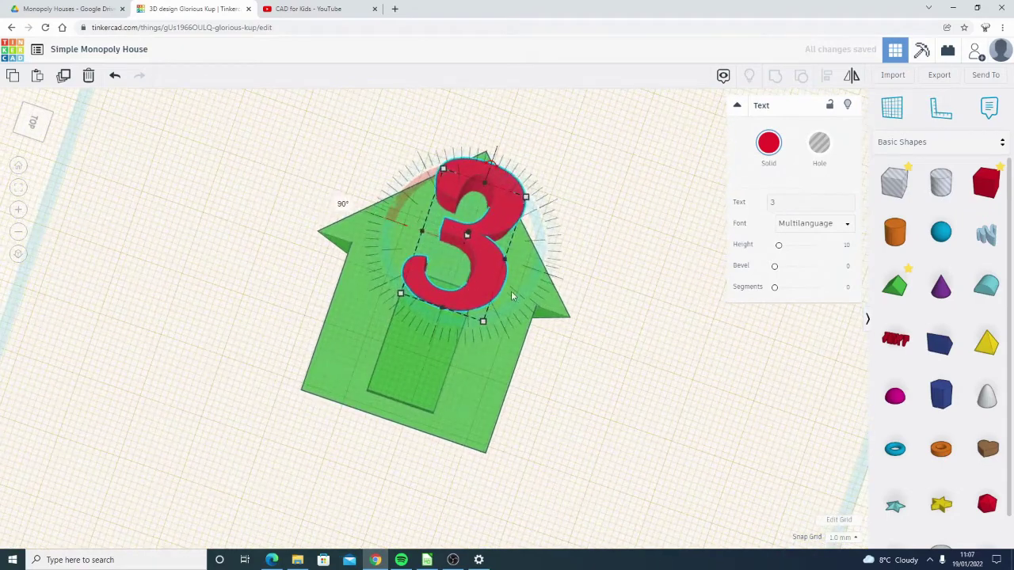
left_click_drag(484, 322, 468, 290)
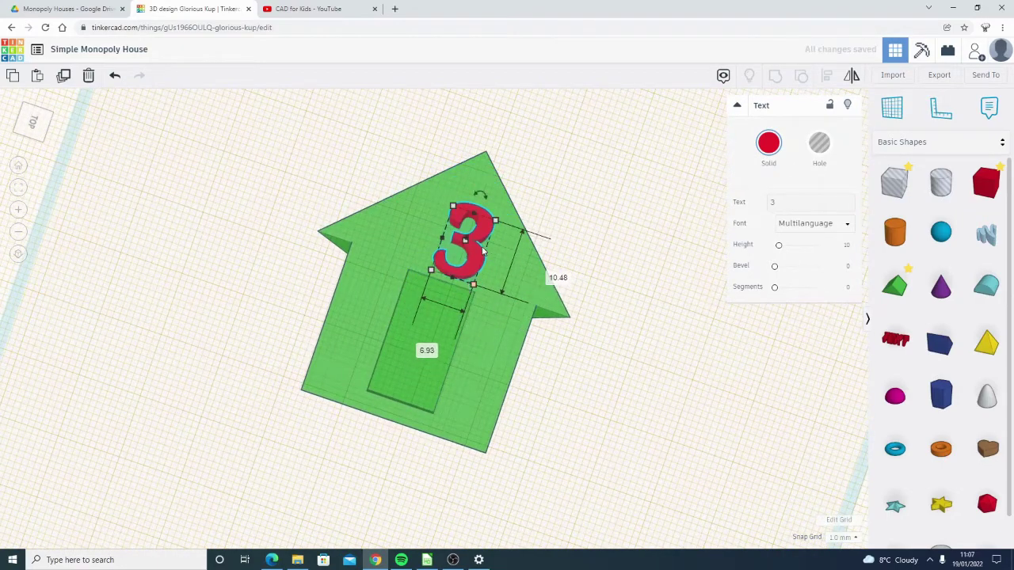
left_click_drag(476, 245, 476, 239)
Step: Reduce the height of the number 3 to 3 mm above the gable-end wall
right_click_drag(580, 265, 432, 239)
left_click_drag(427, 204, 426, 229)
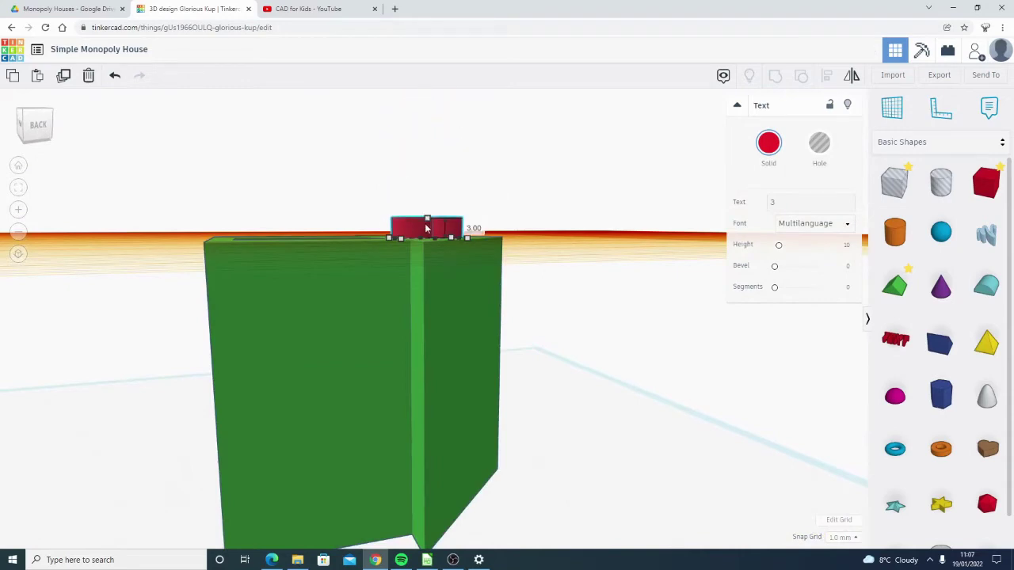
left_click(323, 167)
Step: Reset the workplane, set it on the side wall beneath the eave, and place a box hole there for a window
right_click_drag(323, 281, 528, 406)
mouse_move(411, 299)
right_mouse_down()
mouse_move(421, 294)
mouse_move(518, 396)
mouse_move(452, 366)
mouse_move(447, 307)
mouse_move(395, 294)
right_mouse_up()
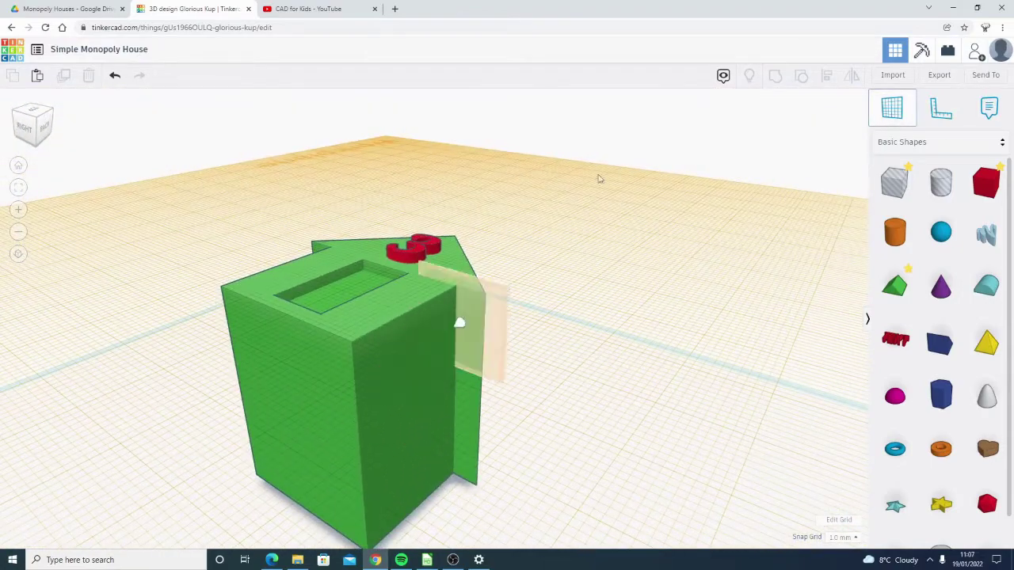
left_click(778, 151)
key("w")
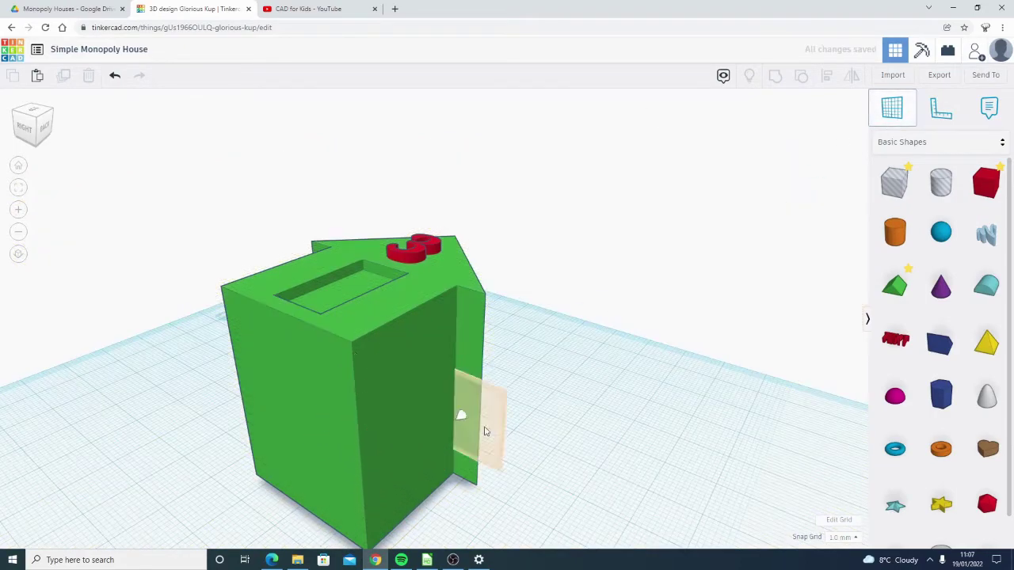
right_click_drag(459, 414, 333, 380)
mouse_move(316, 343)
right_mouse_down()
mouse_move(318, 296)
mouse_move(329, 341)
right_mouse_up()
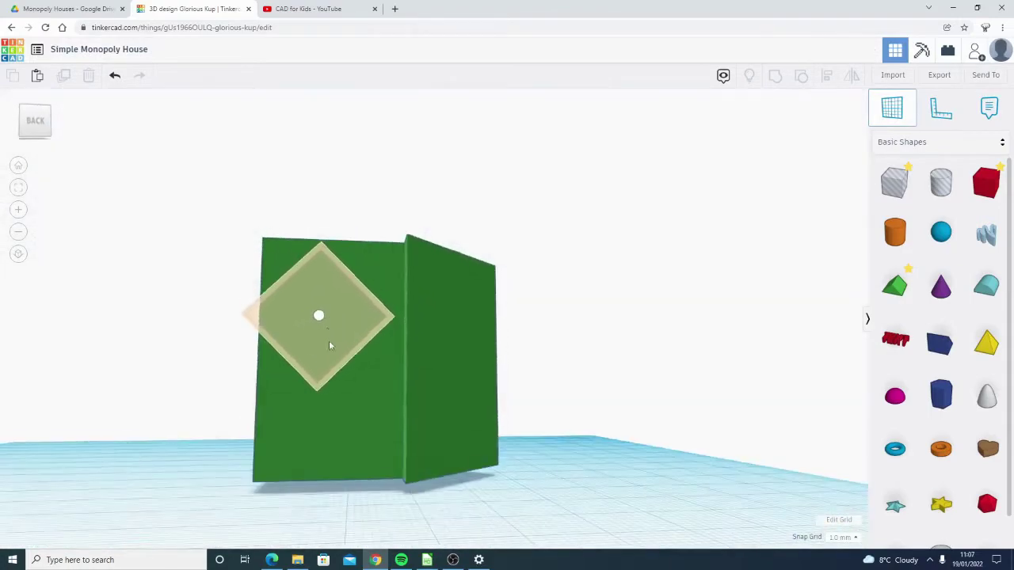
left_click(339, 372)
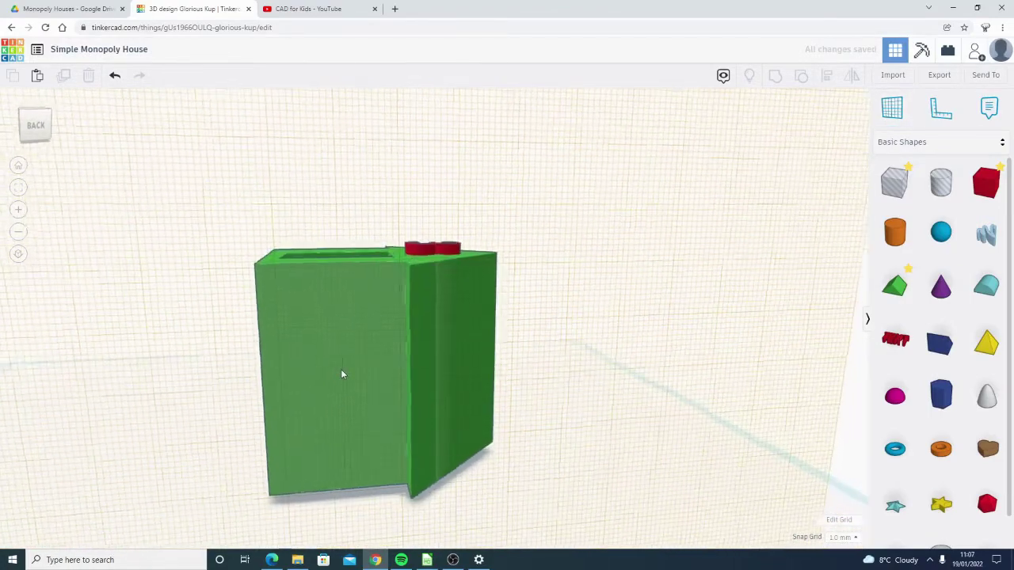
left_click_drag(894, 198, 344, 358)
scroll(353, 411, "down", 2)
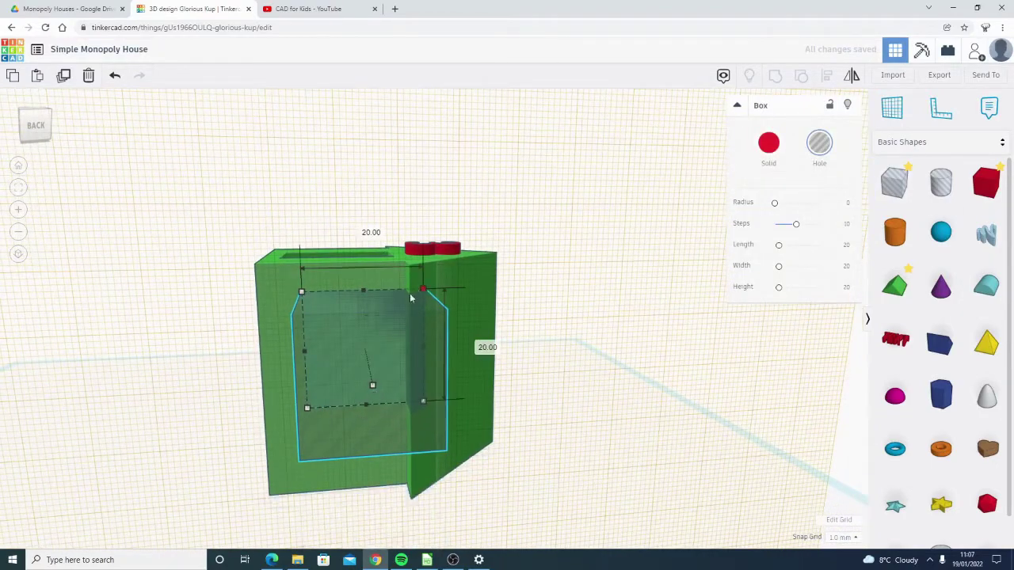
Step: Narrow the window's box hole, lower it on the side wall and sink it 10 mm into the house
left_click_drag(415, 297, 370, 305)
right_click_drag(354, 334, 506, 311)
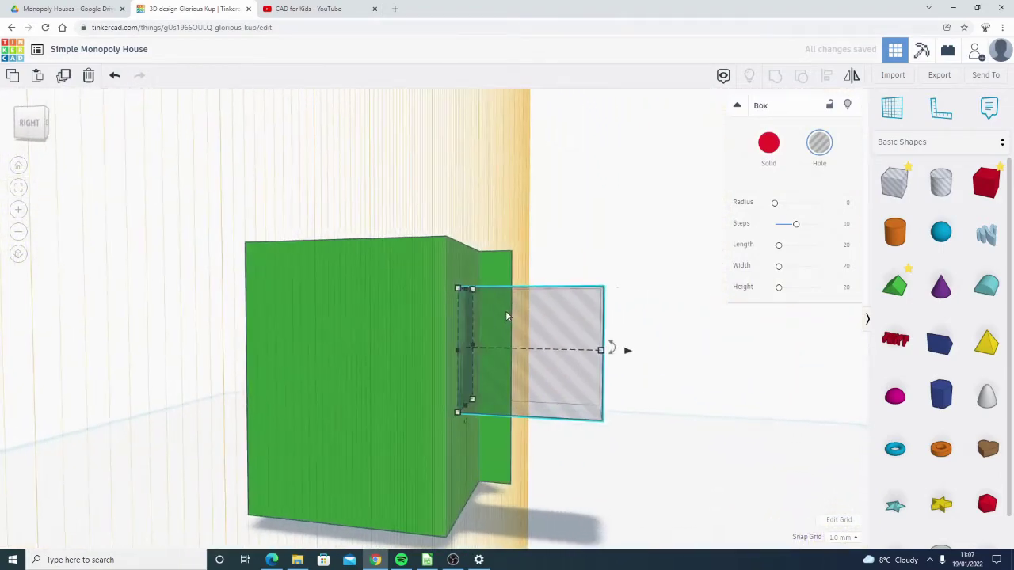
left_click_drag(506, 311, 504, 374)
right_click_drag(415, 349, 460, 418)
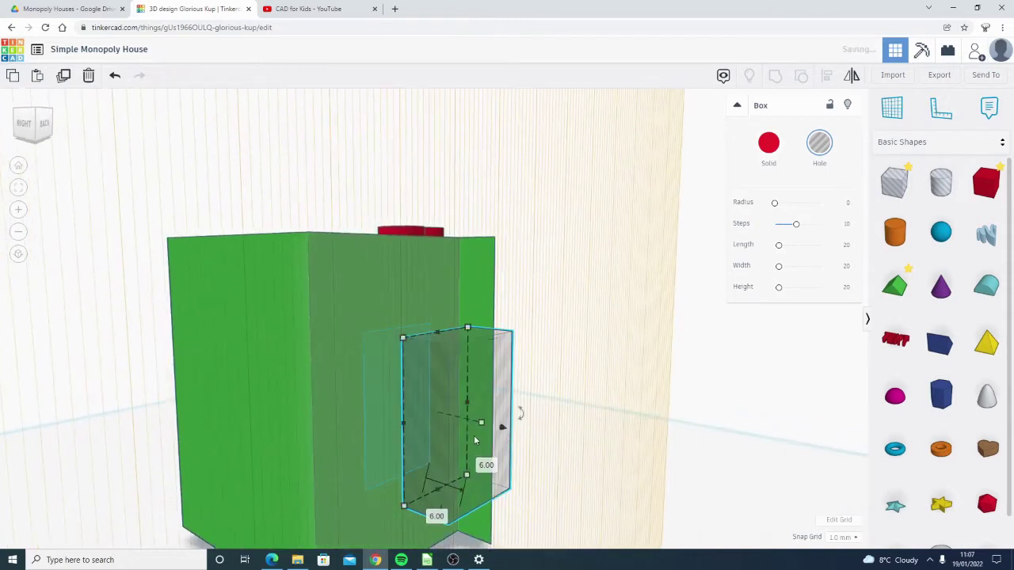
left_click_drag(483, 426, 449, 417)
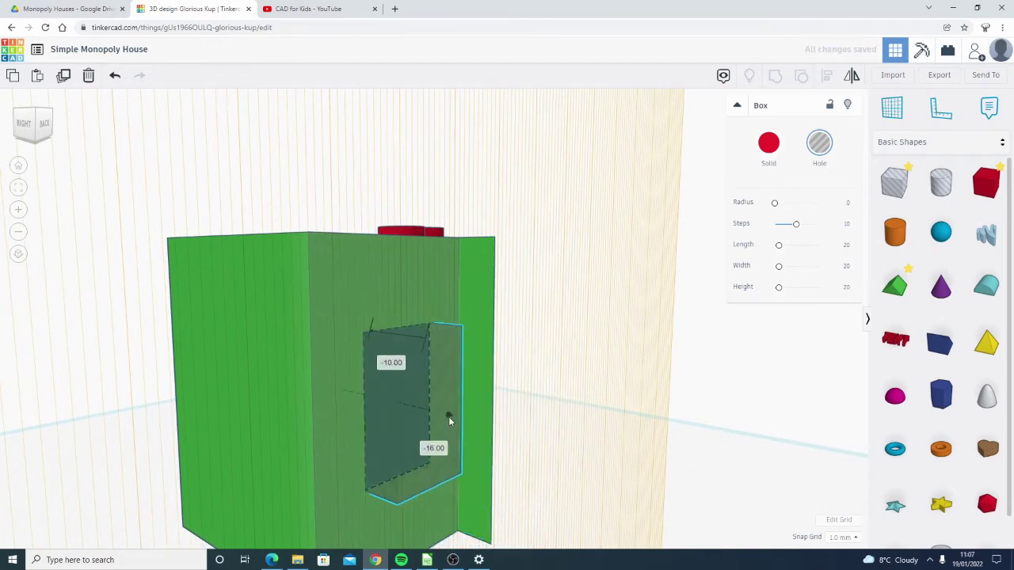
Step: Group the window's box hole with the house and the number to inspect the cut, and undo the grouping
key("ctrl+a")
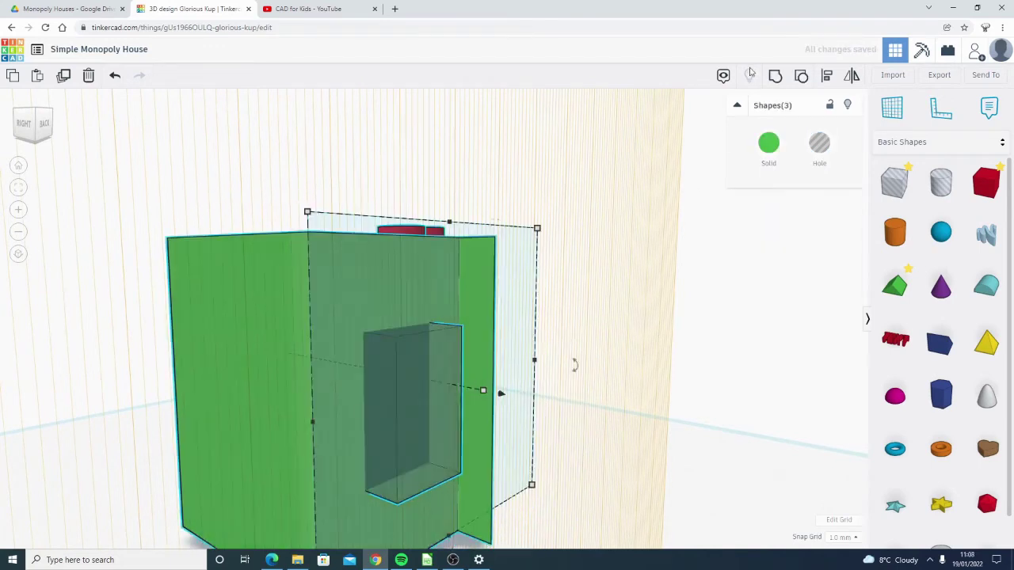
left_click(776, 75)
right_click_drag(437, 422, 349, 404)
scroll(291, 361, "up", 2)
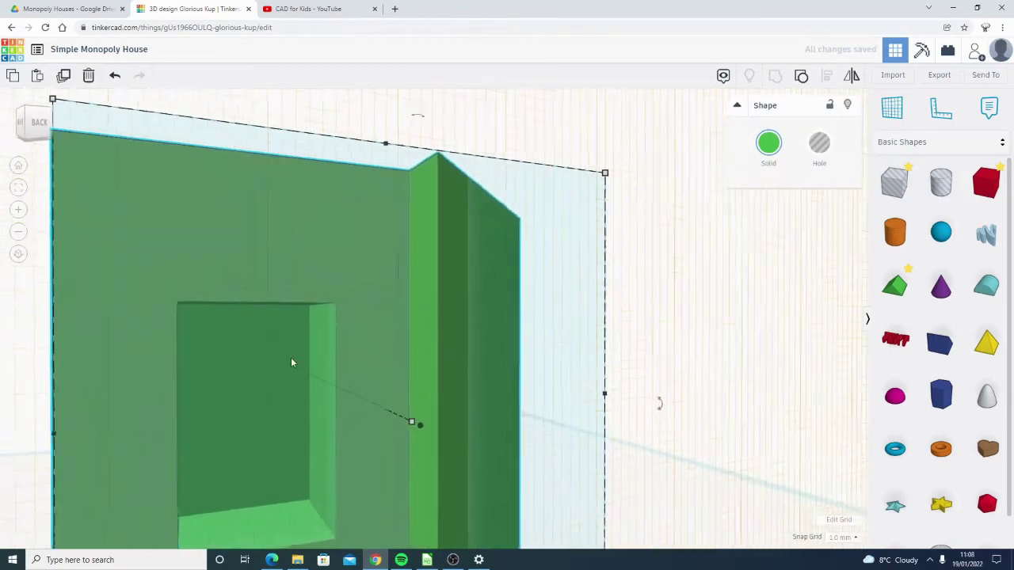
right_click_drag(291, 361, 438, 347)
scroll(313, 349, "down", 4)
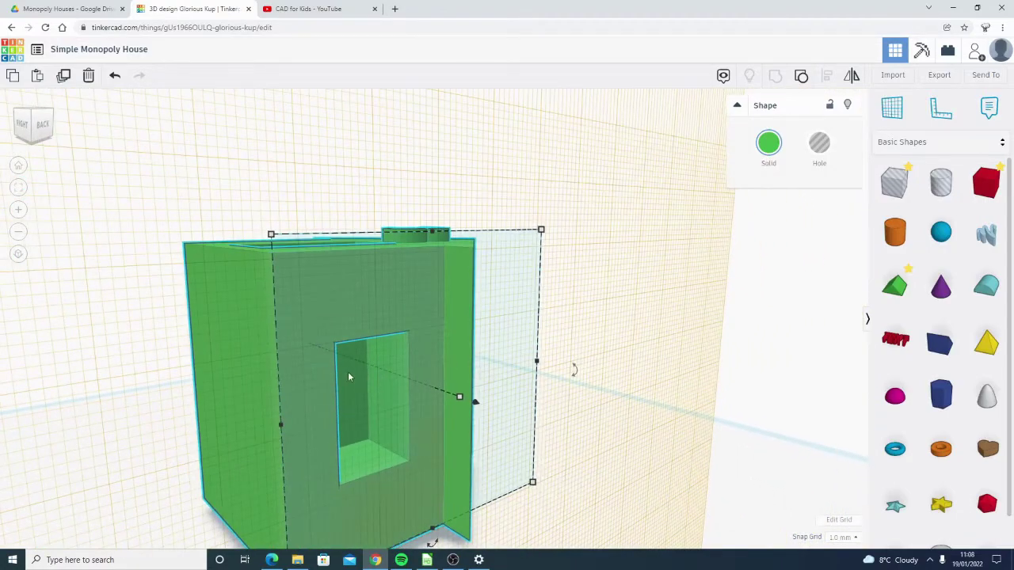
key("ctrl+z")
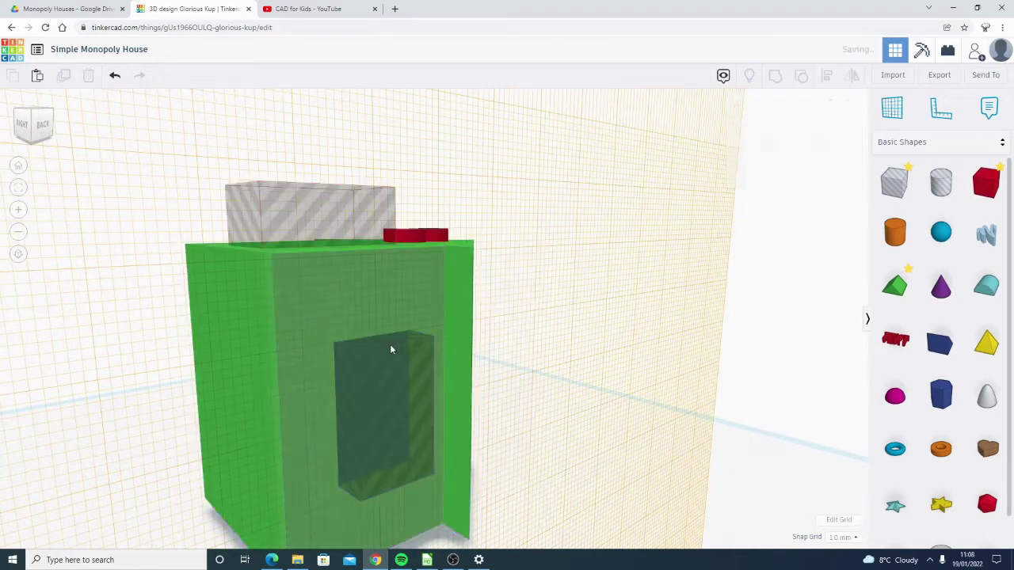
Step: Pull the window's box hole back out to 0 mm from the side wall and shorten its outward projection
left_click(409, 389)
right_click_drag(397, 383, 405, 410)
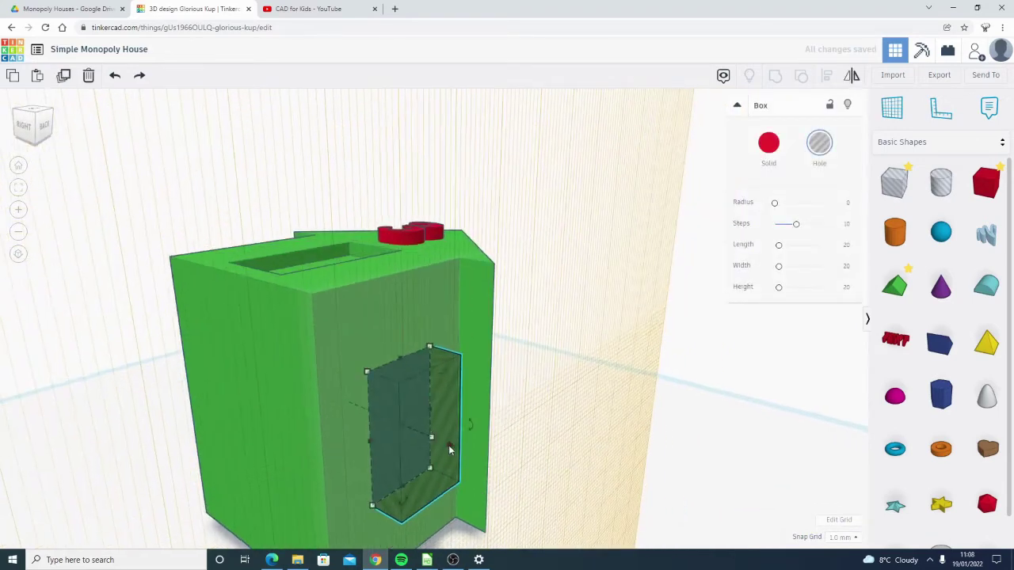
left_click_drag(464, 453, 520, 497)
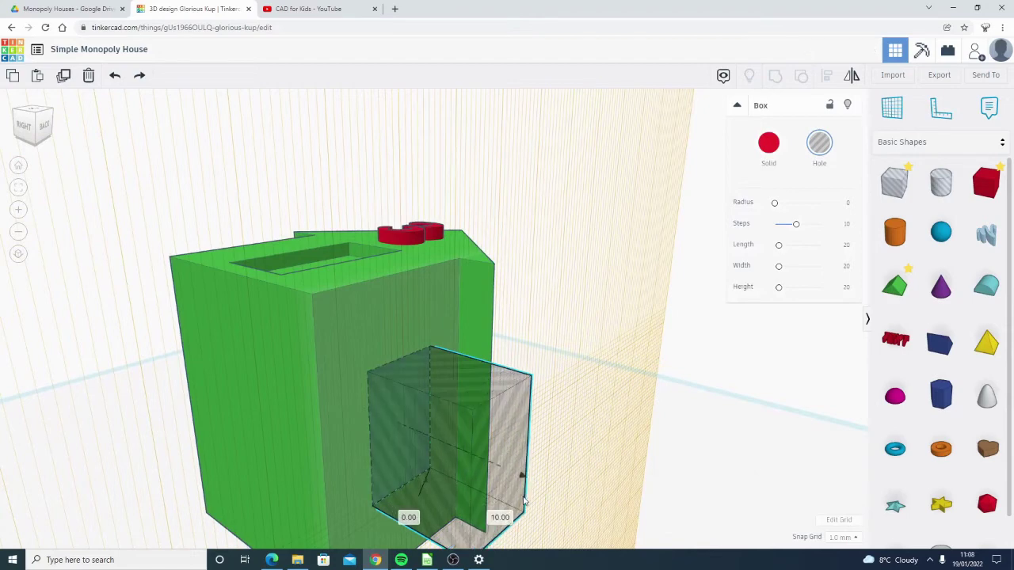
right_click_drag(538, 458, 446, 430)
scroll(447, 431, "up", 3)
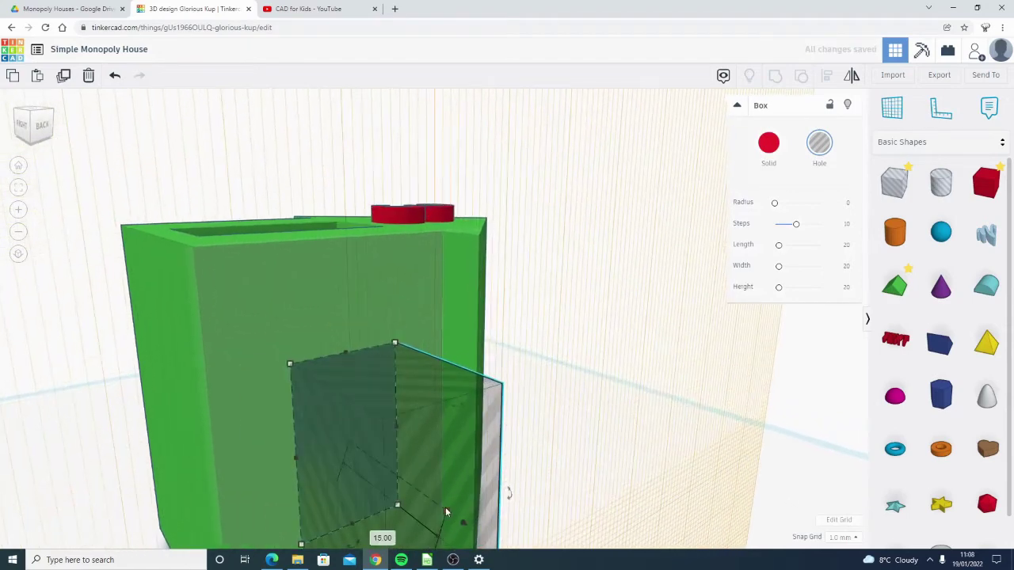
left_click_drag(445, 514, 409, 497)
Step: Align the window's box hole with the house so it is centred along the length of the side wall
right_click_drag(400, 412, 327, 371)
scroll(295, 353, "down", 3)
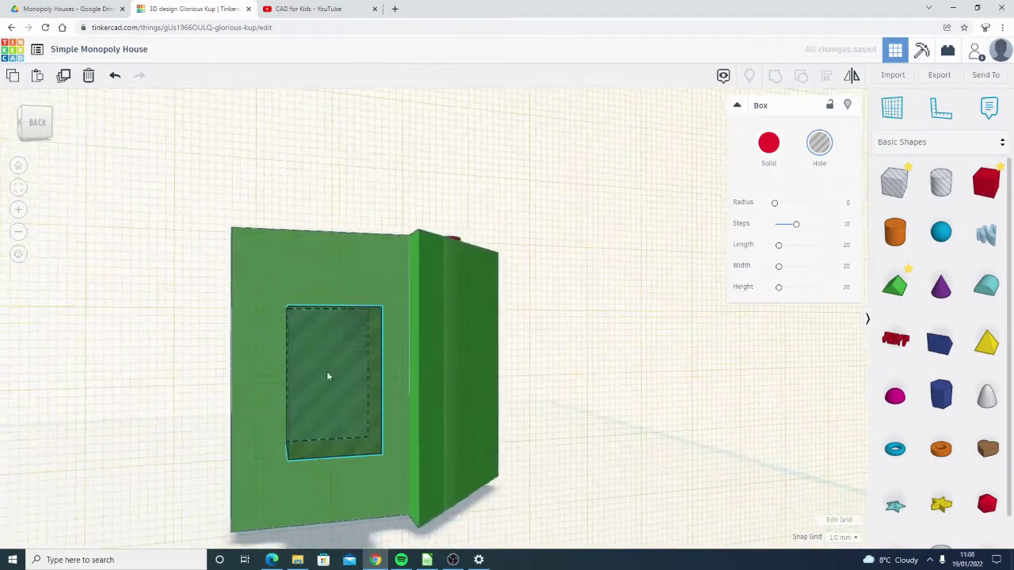
left_click(353, 286, "shift")
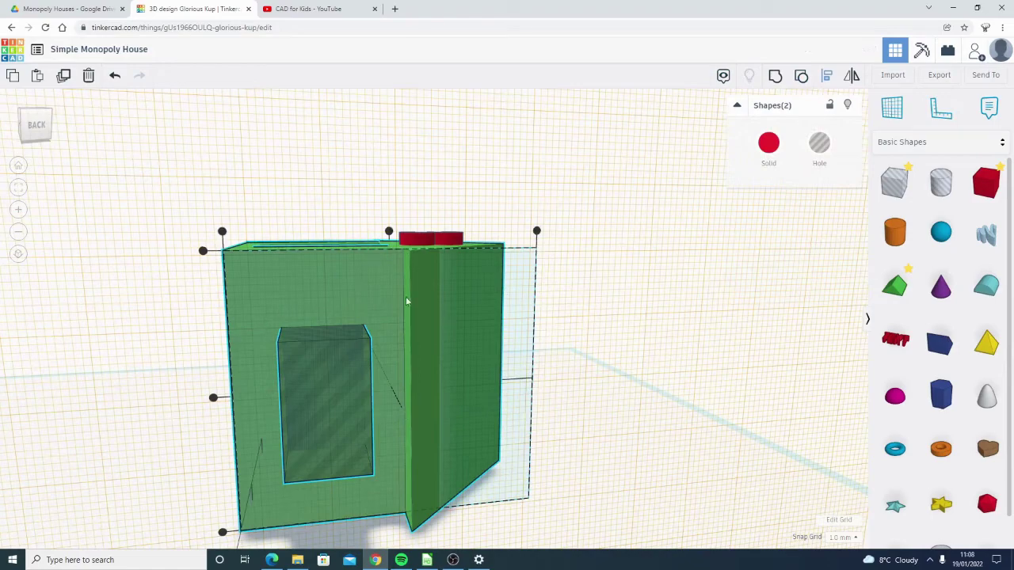
left_click(543, 400)
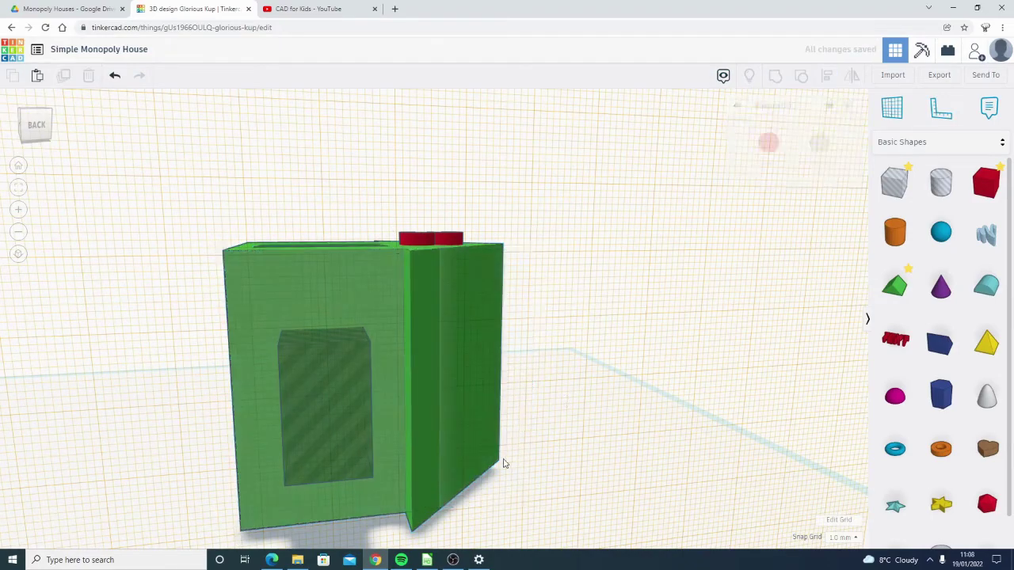
Step: Sink the window's box hole 2 mm into the side wall and group it with the house and the number 3
right_click_drag(502, 464, 484, 428)
left_click(483, 428)
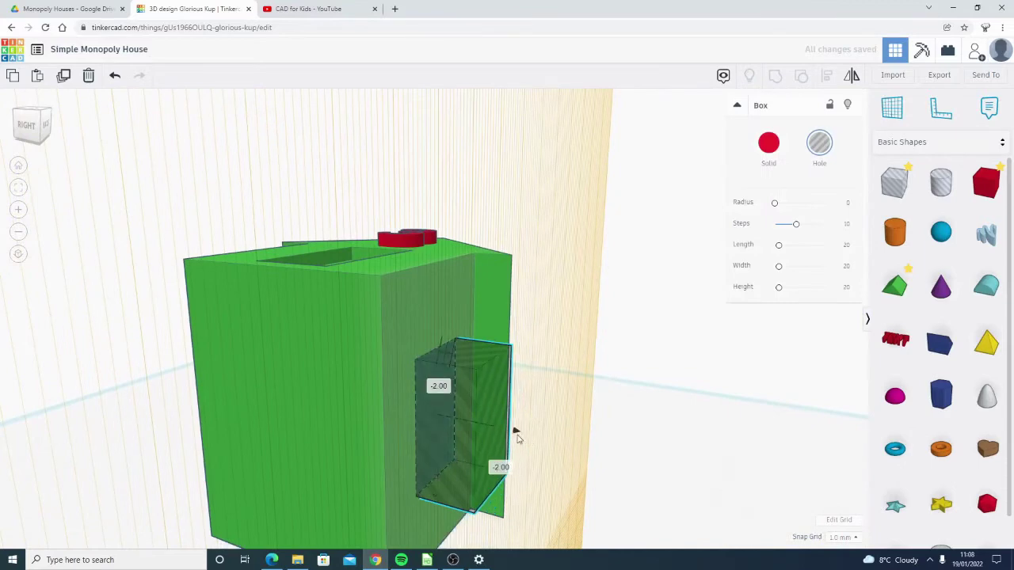
right_click_drag(568, 349, 514, 317)
scroll(529, 266, "down", 5)
left_click_drag(552, 221, 394, 438)
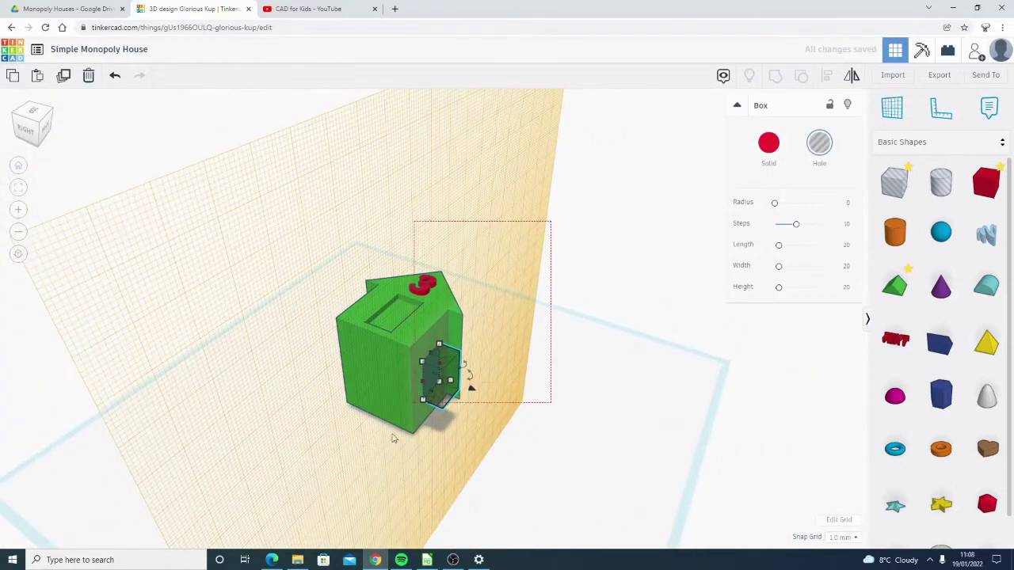
left_click(775, 76)
left_click(621, 260)
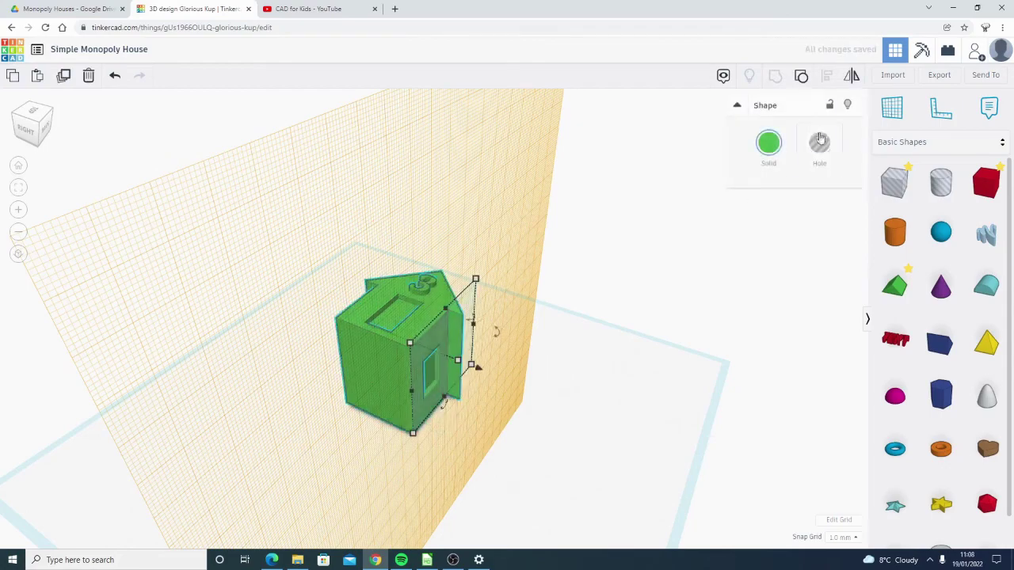
Step: Reset the workplane to the base and lower the house by 2 mm to rest on it
right_click_drag(633, 386, 407, 388)
scroll(406, 388, "up", 5)
right_click_drag(497, 408, 442, 384)
left_click_drag(386, 458, 385, 469)
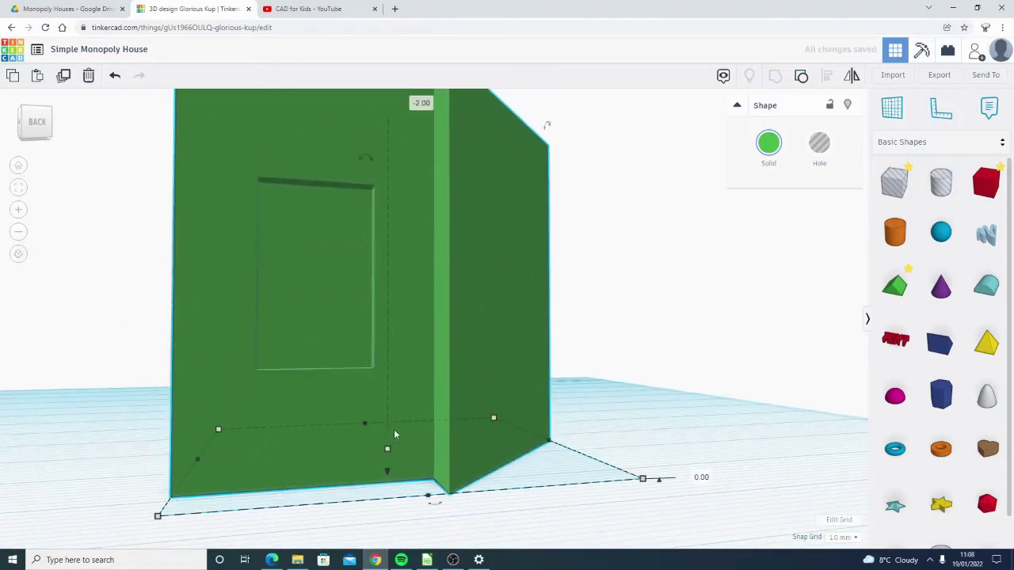
right_click_drag(393, 435, 443, 332)
left_click(677, 306)
right_click_drag(402, 229, 394, 262)
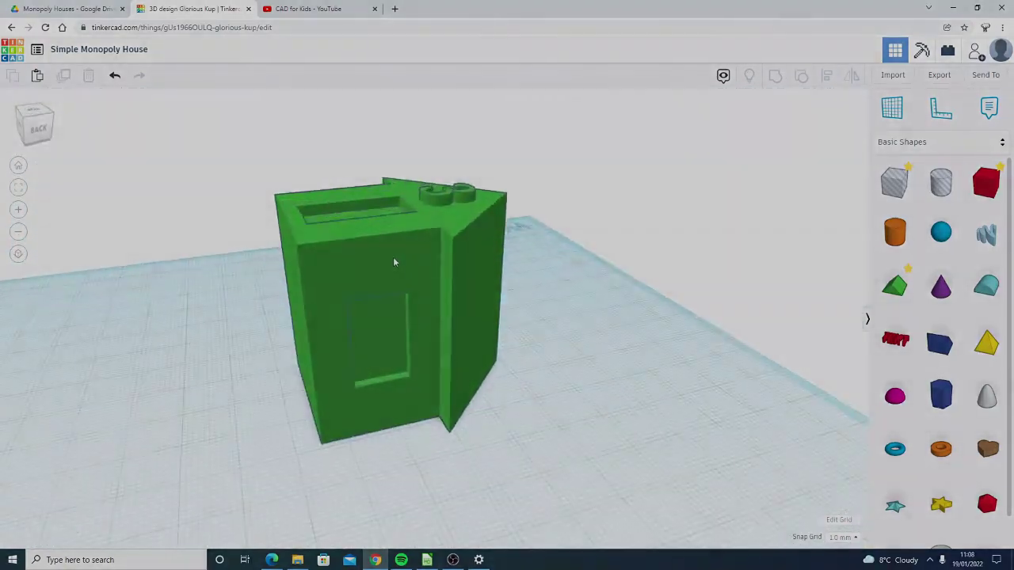